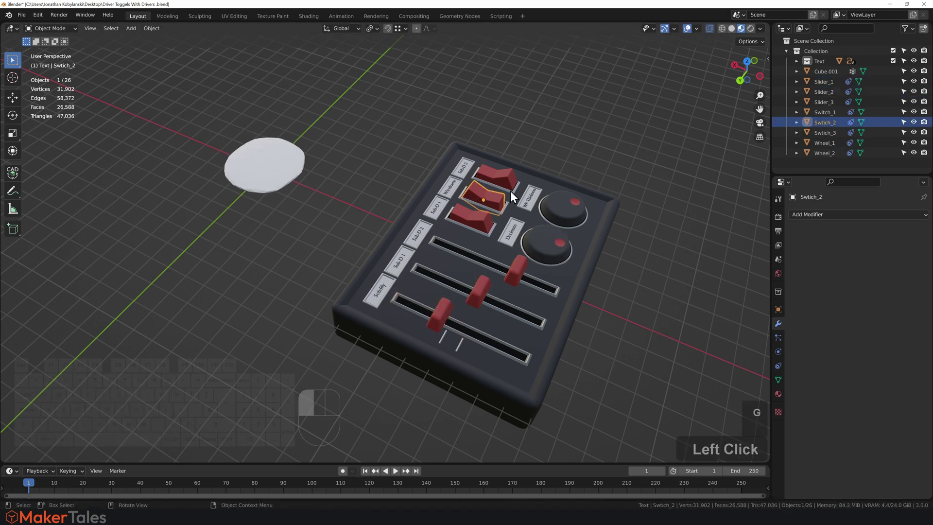
- In the finished file, raise the first slider, move another slider, and flip the third switch
drag(440, 314, 400, 298)
click(547, 247)
click(496, 176)
key(r)
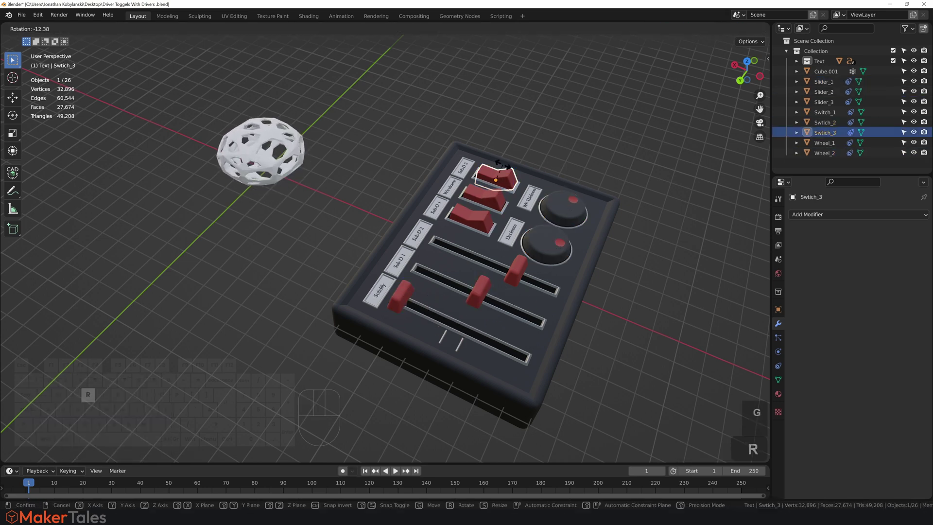
click(549, 245)
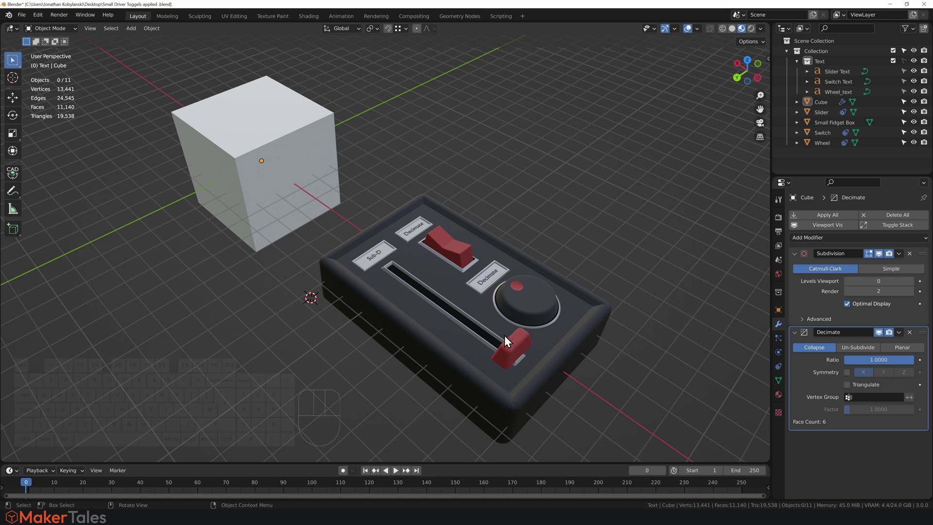
- Test-move the slider, red switch and wheel, cancelling each change
click(518, 344)
key(g)
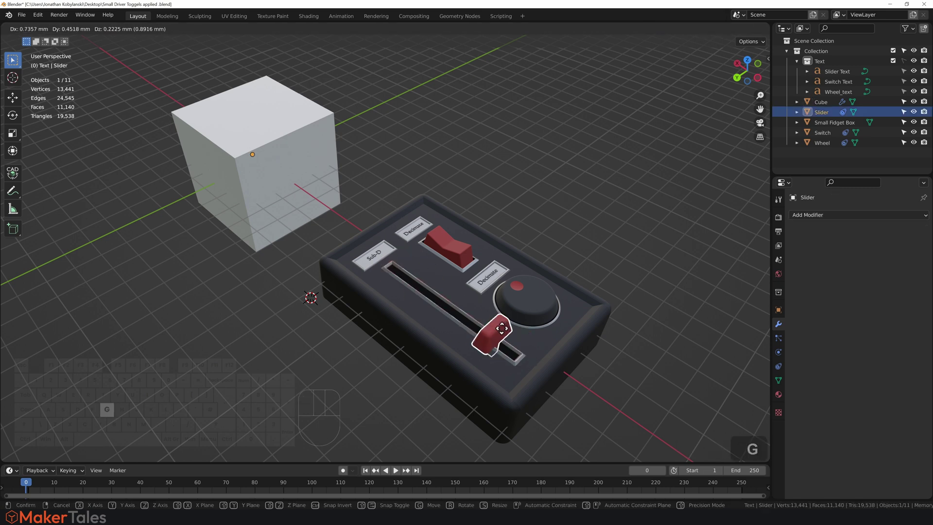
right_click(503, 312)
click(450, 250)
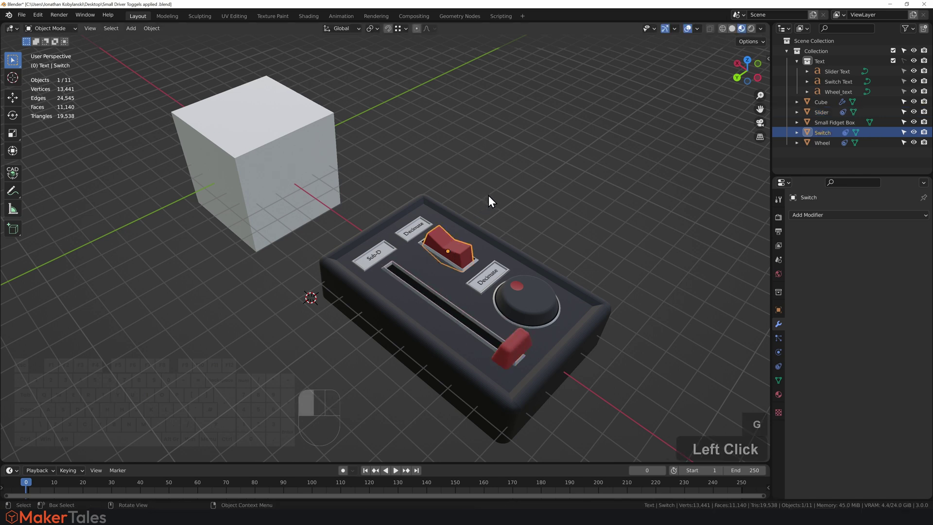
key(g)
right_click(544, 203)
click(536, 296)
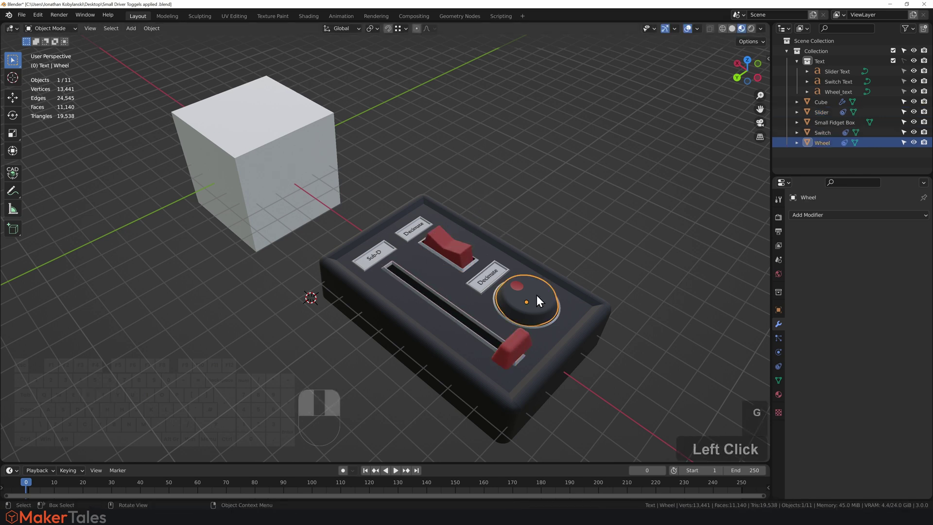
key(r)
right_click(584, 204)
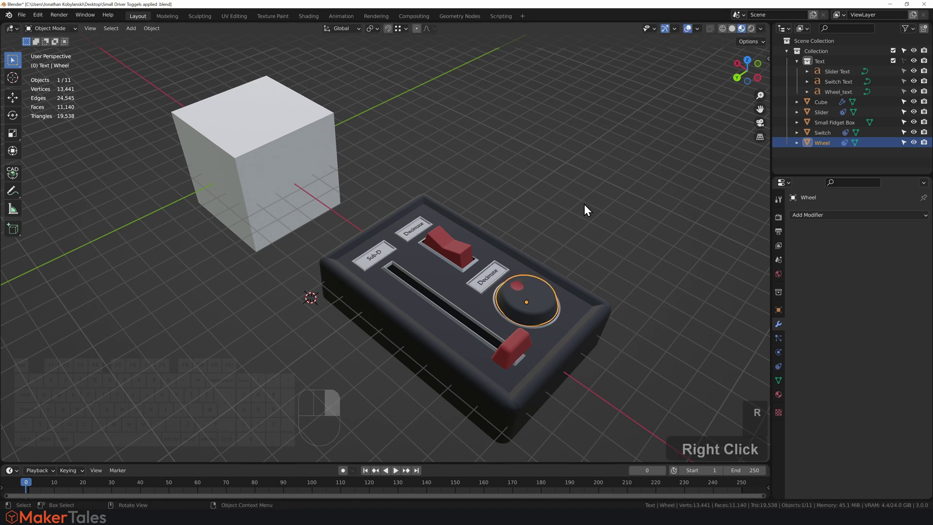
- Show the Transform sidebar, inspect the cube's modifiers, and test the slider again without keeping it
key(n)
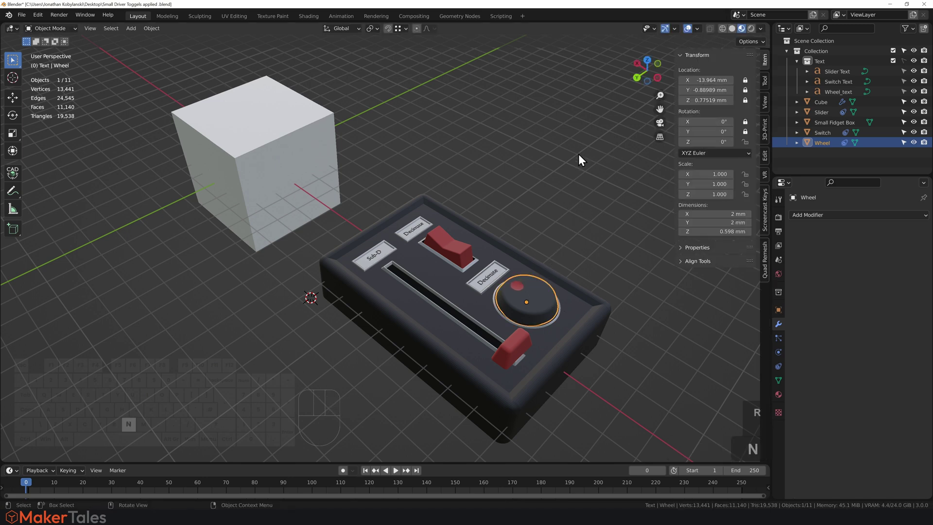
click(311, 159)
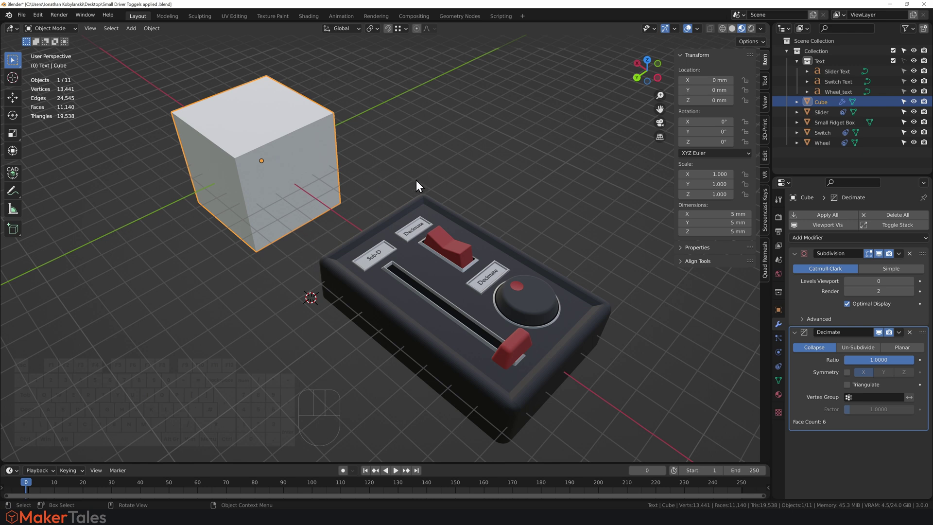
click(517, 345)
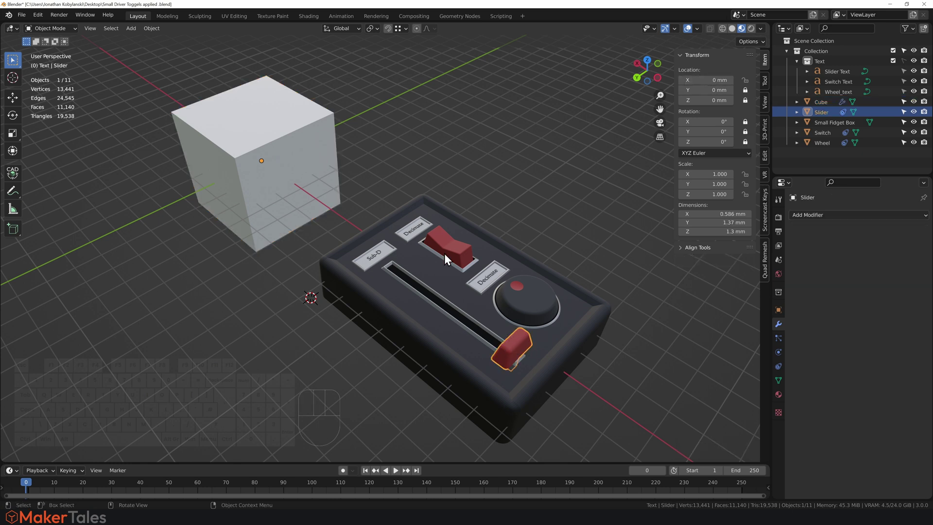
key(g)
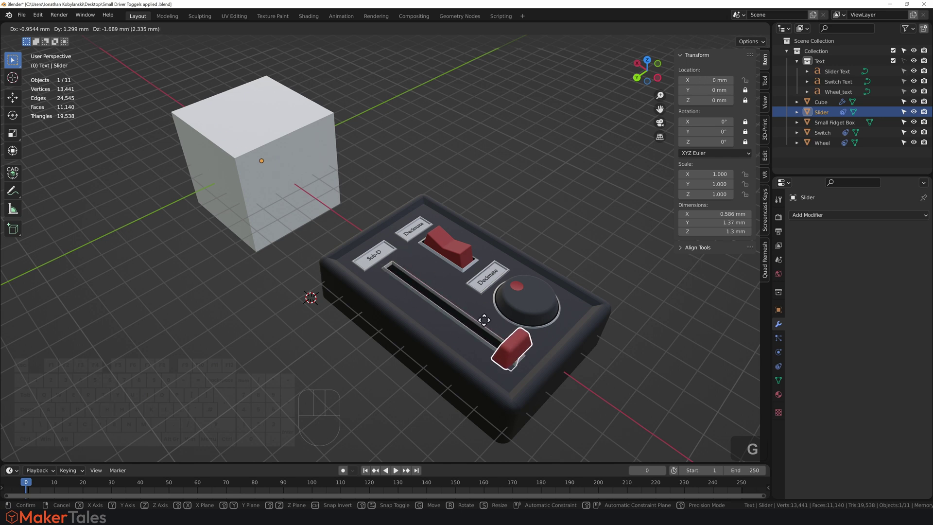
right_click(479, 315)
click(248, 148)
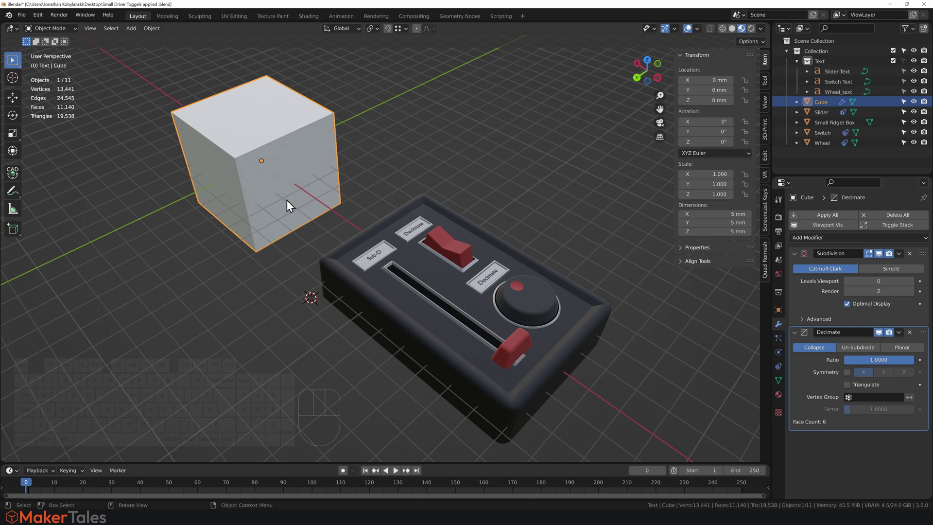
click(520, 346)
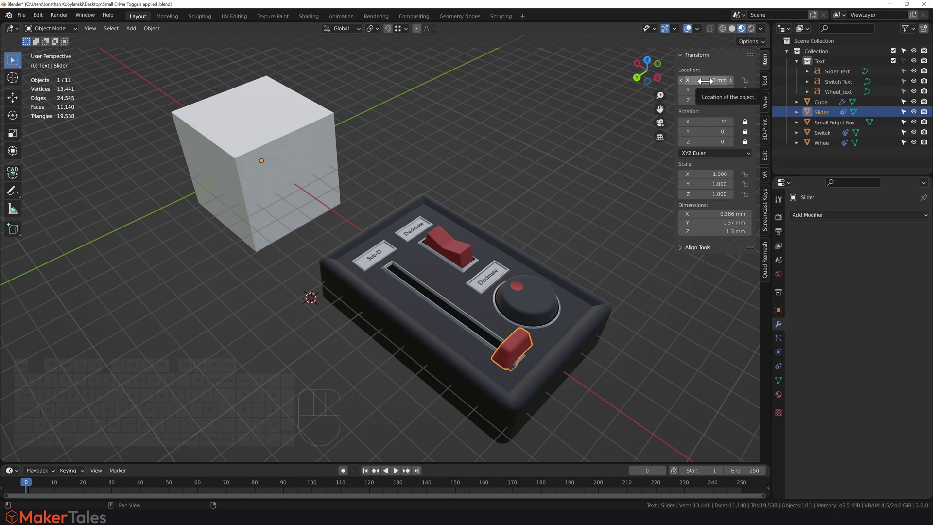
- Copy the slider's X location as a new driver and paste it onto the cube's Subdivision Levels Viewport
right_click(705, 80)
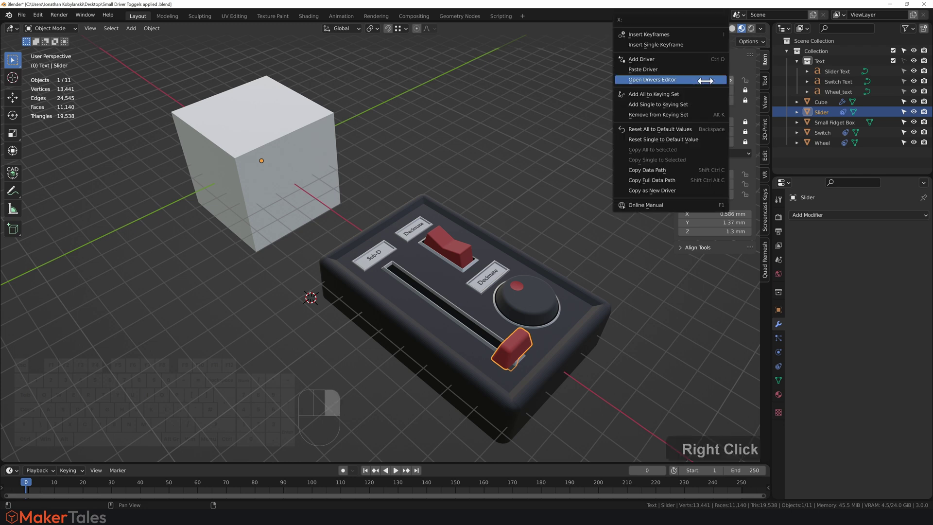
click(693, 191)
click(302, 125)
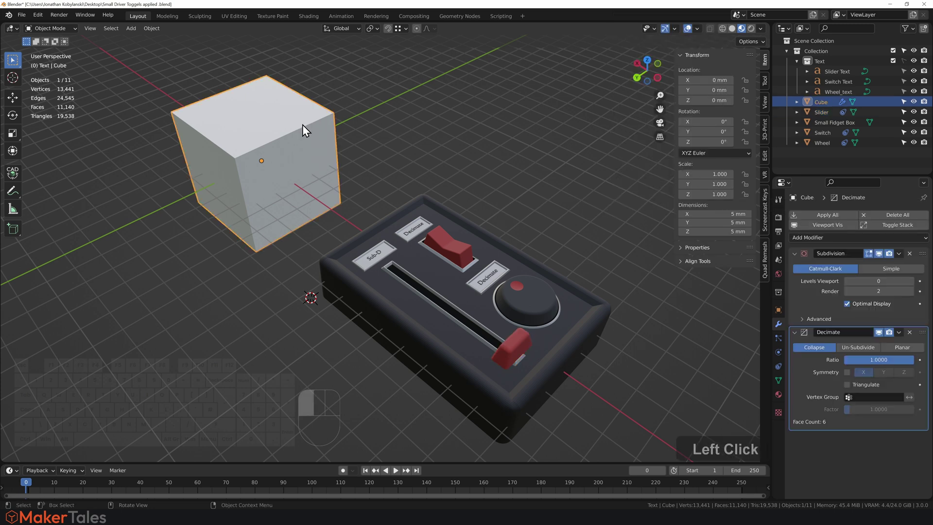
right_click(876, 281)
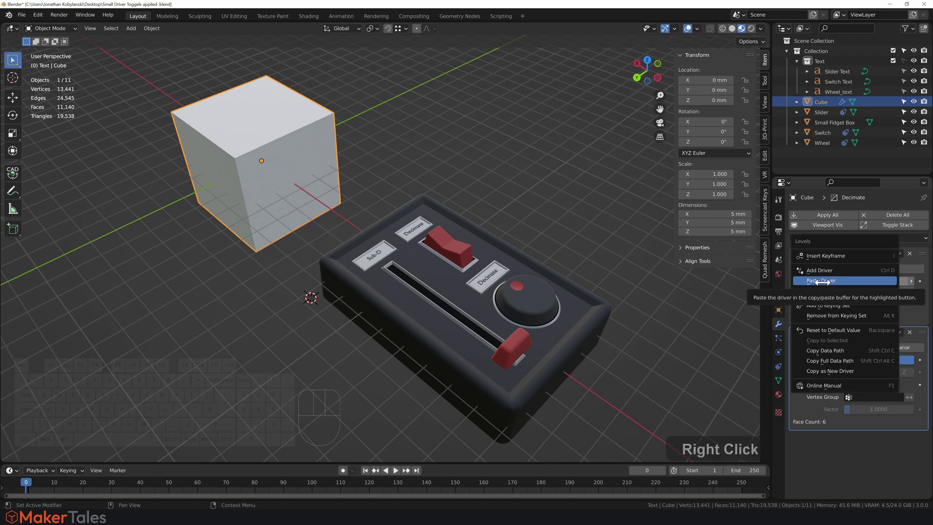
click(838, 281)
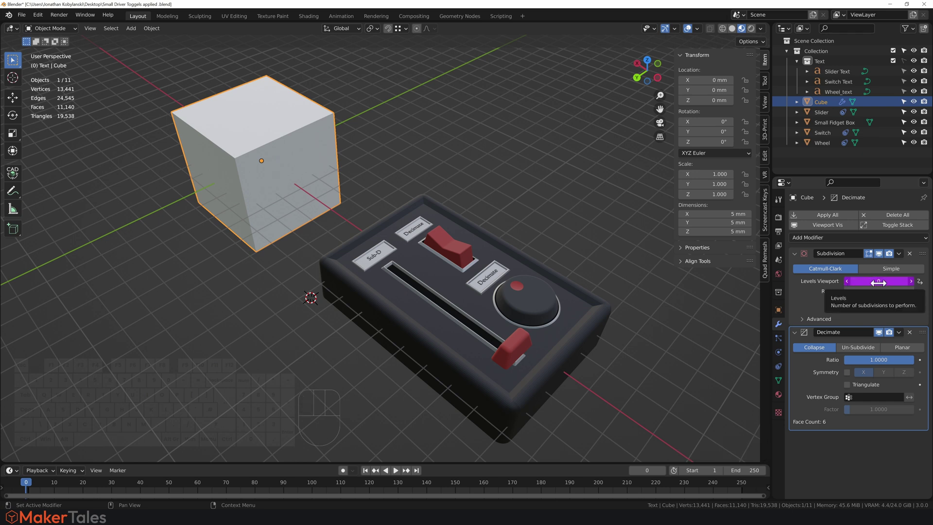
click(510, 346)
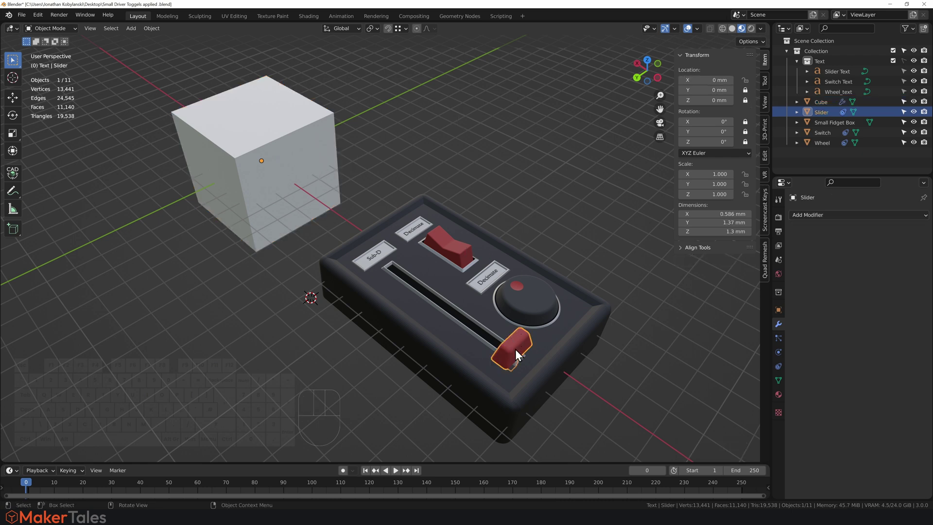
- Slide the knob to 3.1606 mm so the cube's Levels Viewport reads 3
key(g)
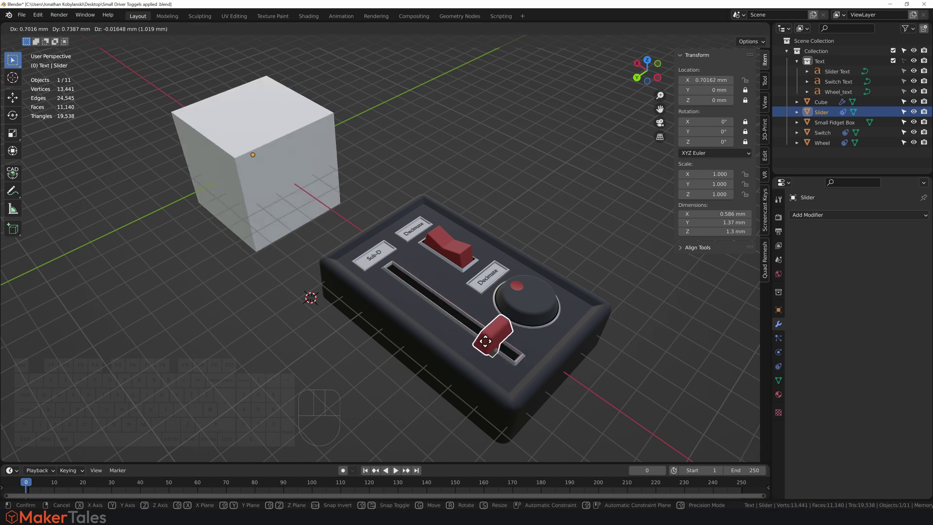
click(432, 292)
click(288, 175)
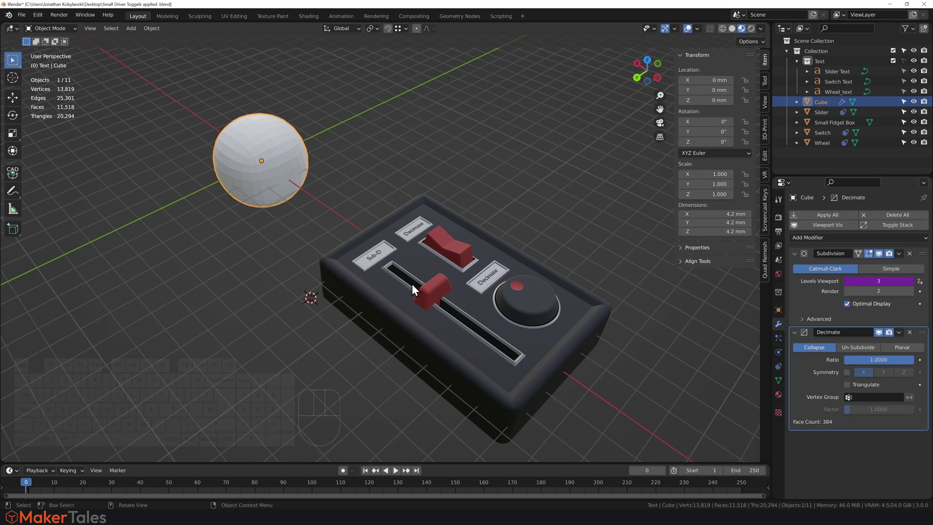
click(434, 291)
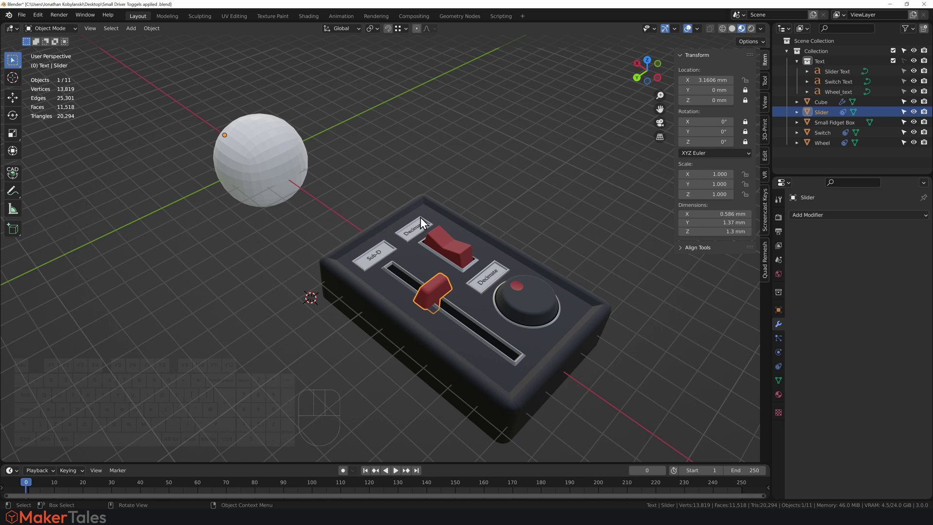
- Rotate the wheel to 38.2° around Z
click(523, 301)
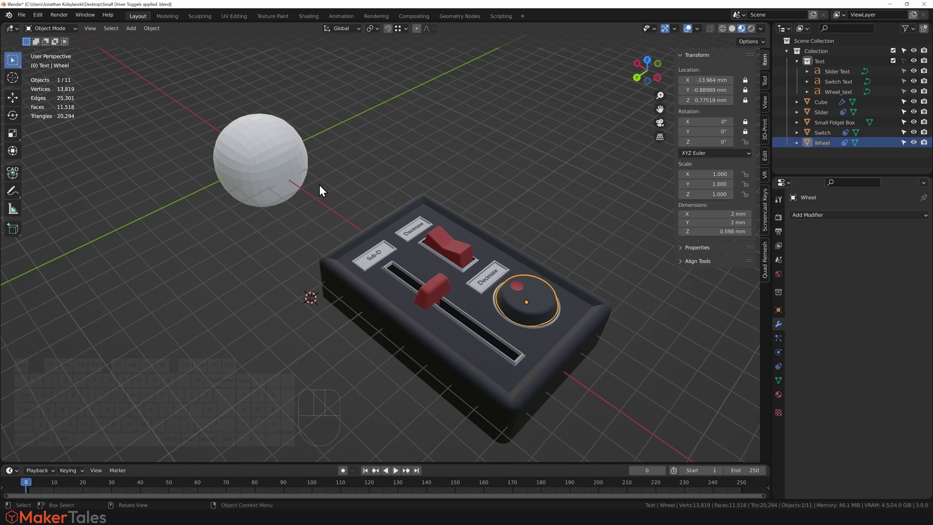
key(r)
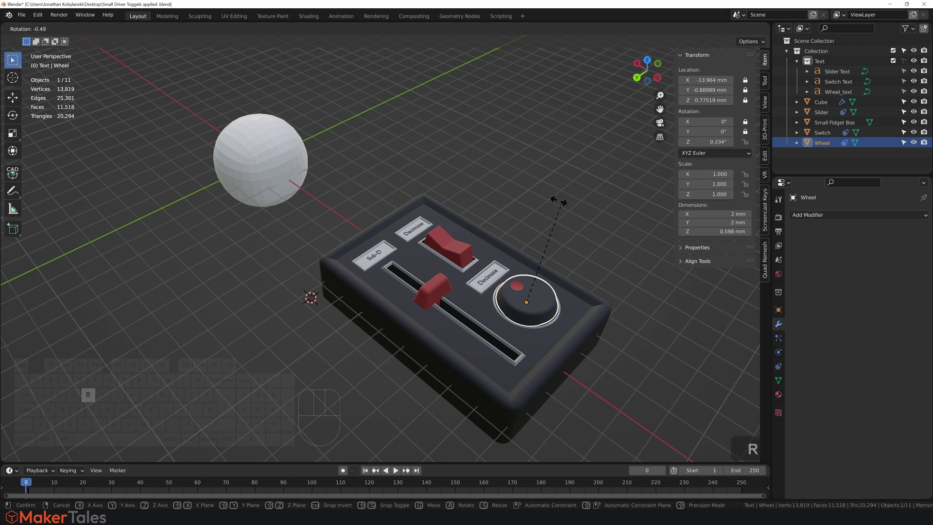
click(491, 228)
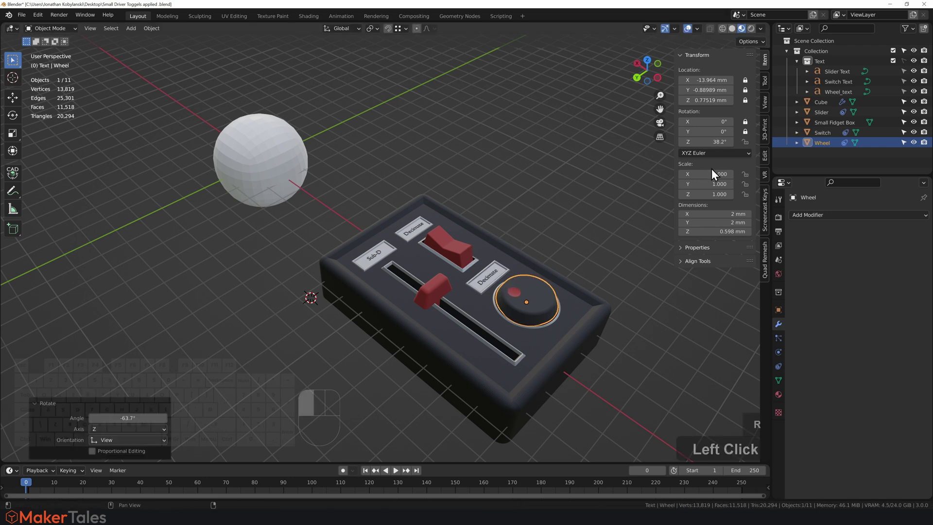
- Copy the wheel's Z rotation as a new driver and paste it onto the cube's Decimate Ratio
right_click(699, 142)
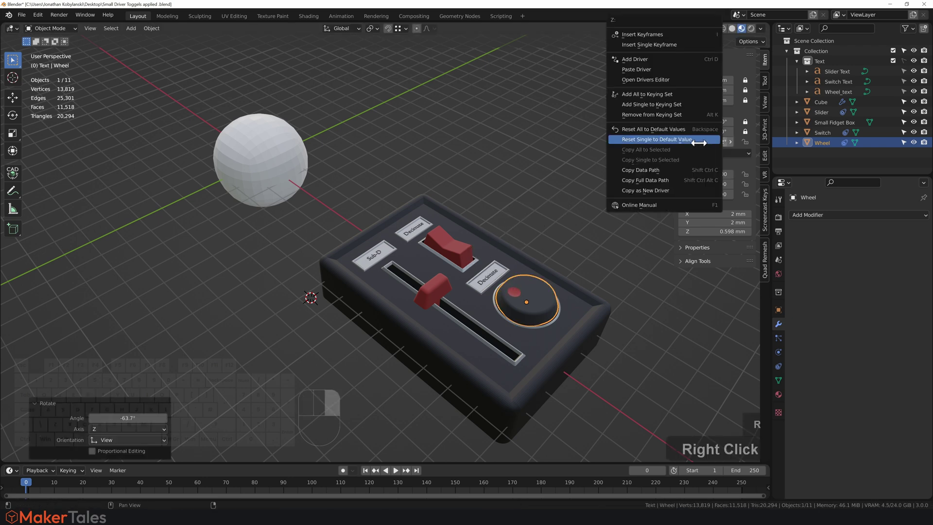
click(666, 190)
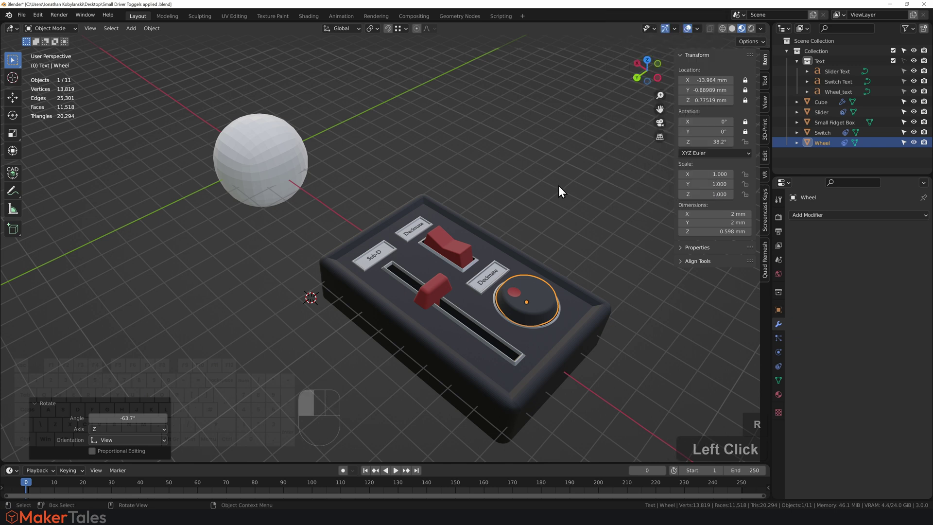
click(264, 171)
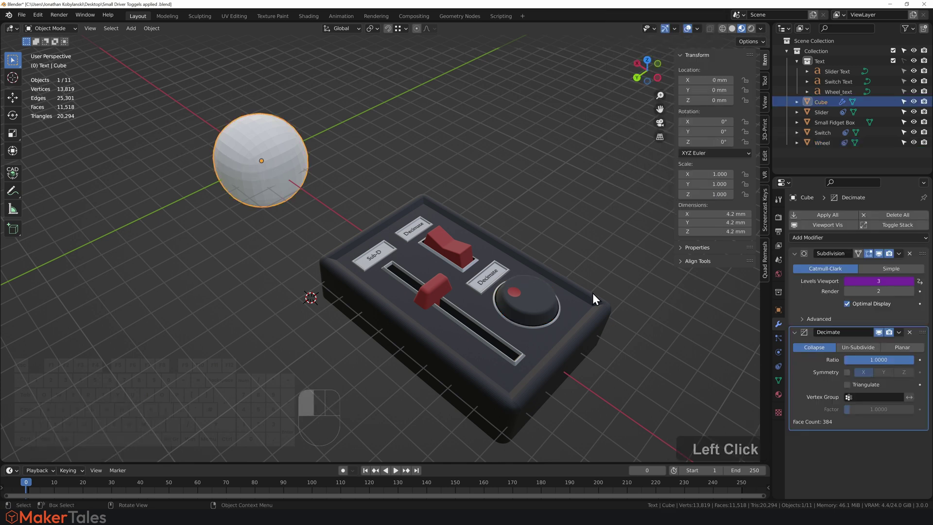
click(874, 360)
right_click(863, 362)
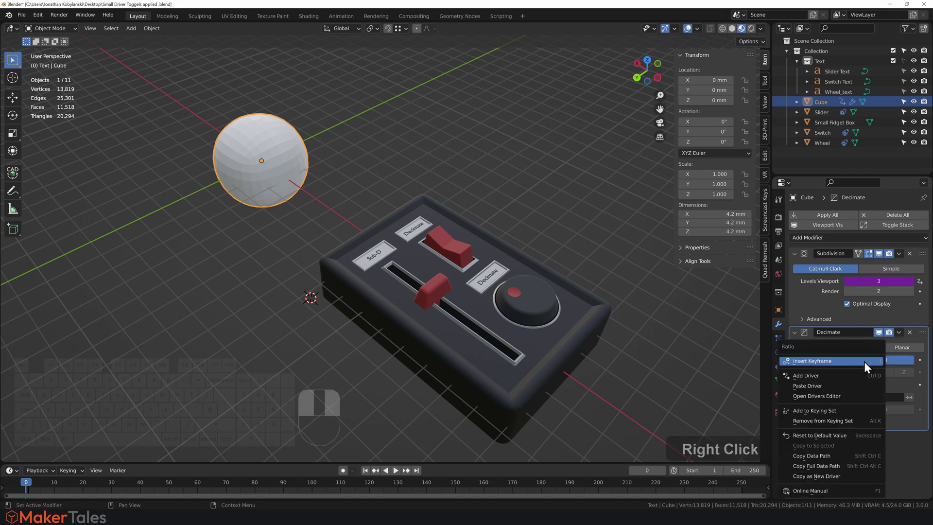
click(828, 386)
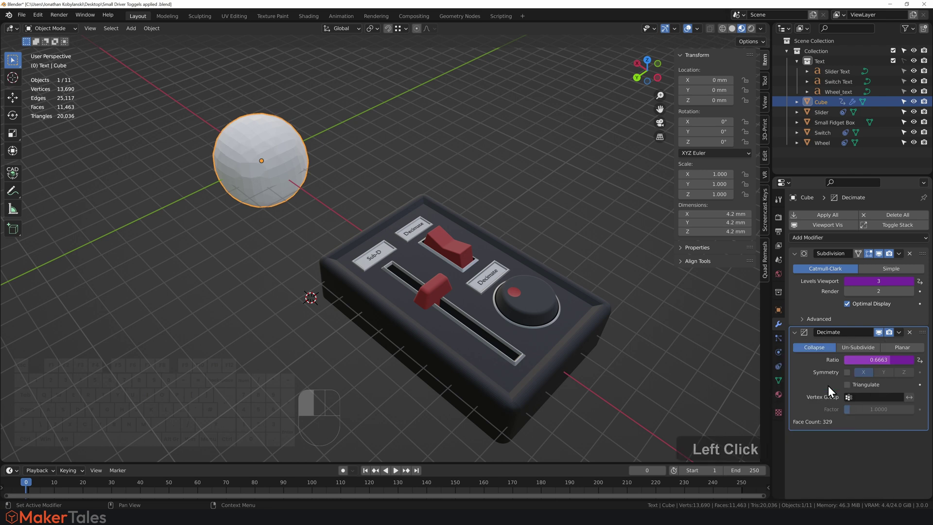
click(500, 202)
- Rotate the wheel to -36.3°, dropping the cube's Decimate Ratio to 0.0000
click(515, 294)
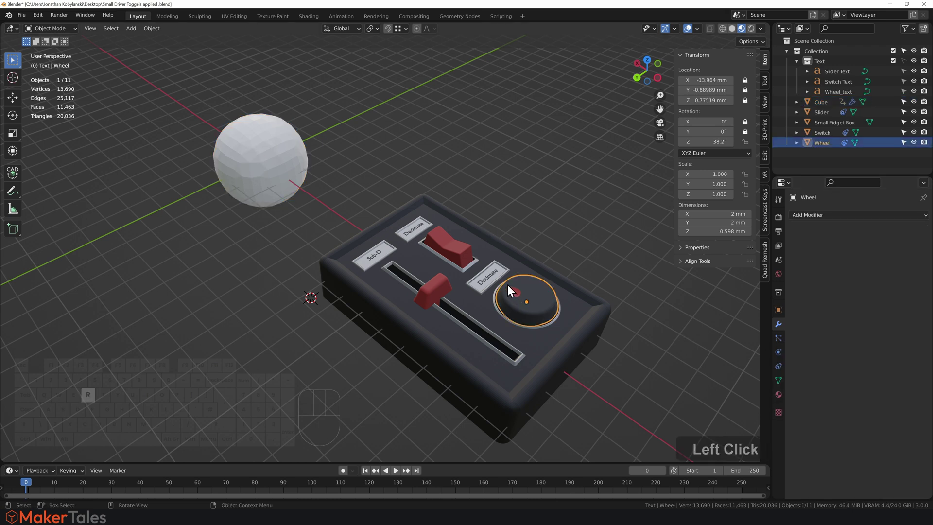
key(r)
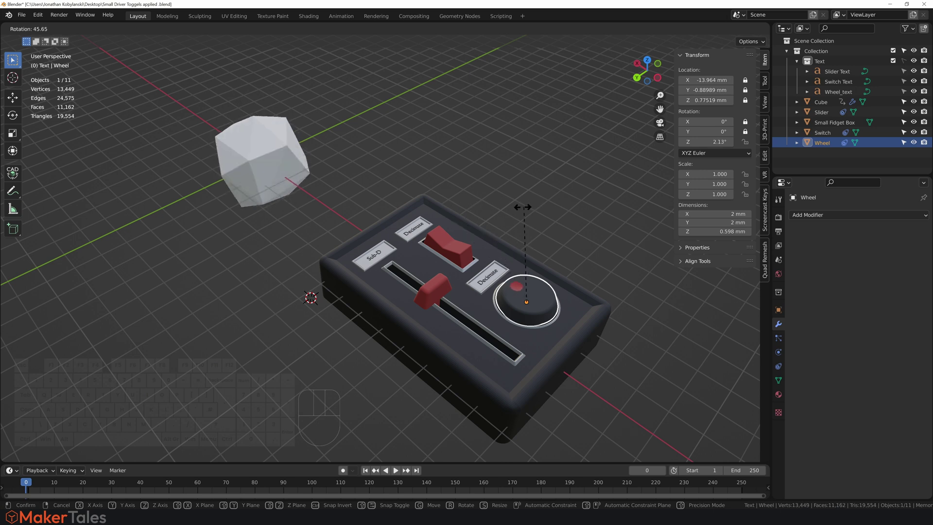
click(587, 206)
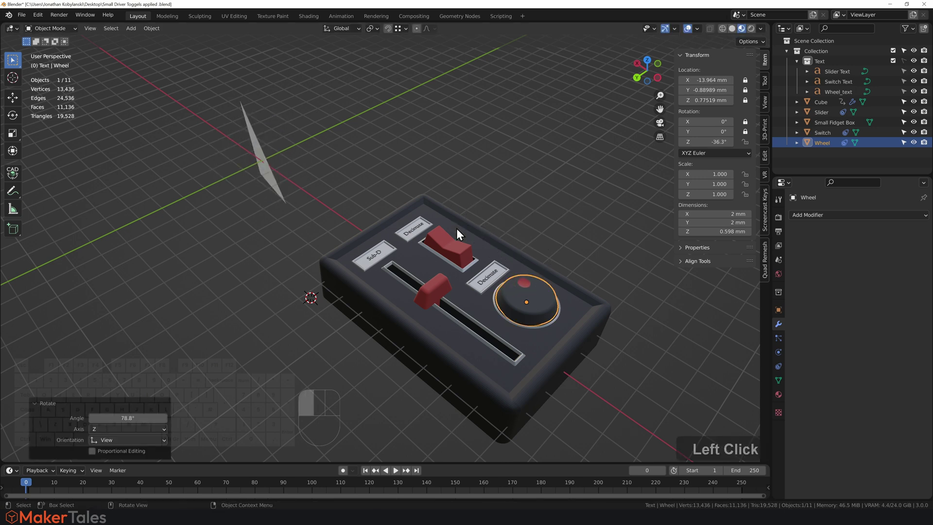
click(266, 170)
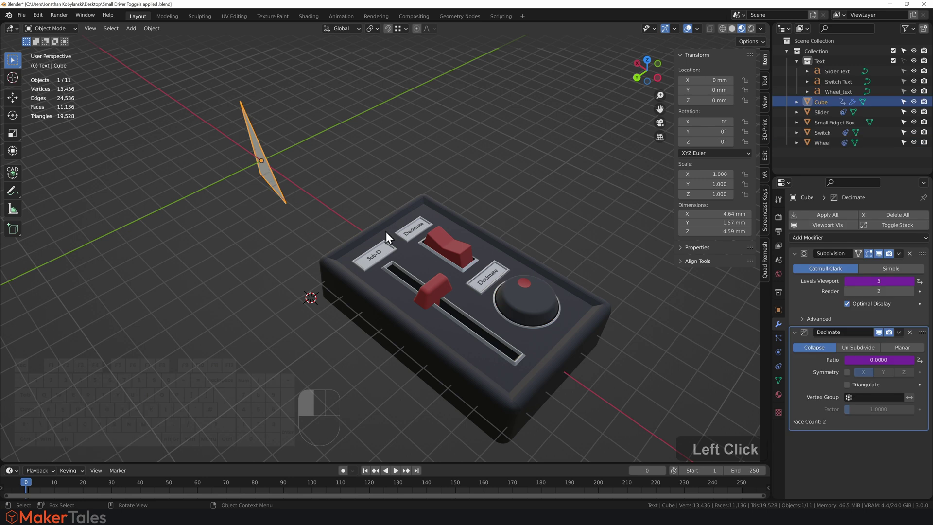
- Open the Decimate Ratio's Edit Driver popover and move it clear of the modifier panel
right_click(880, 360)
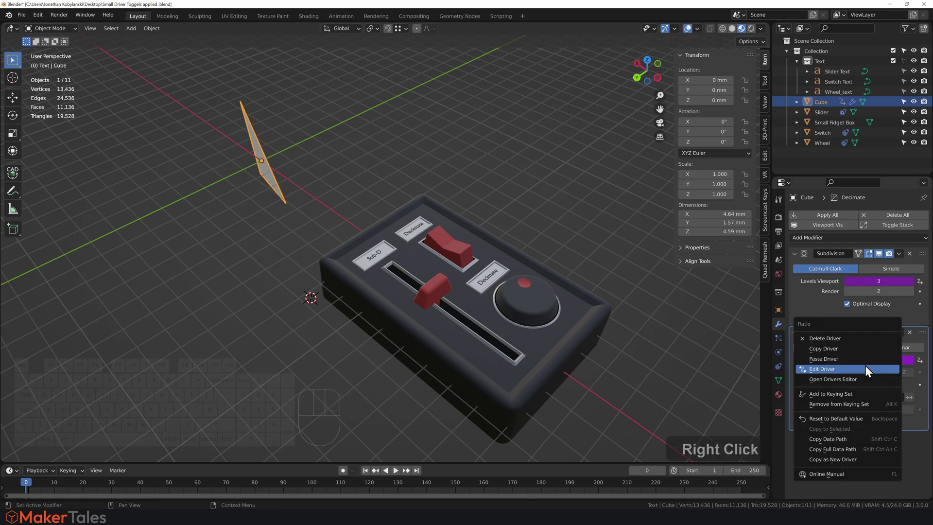
click(859, 369)
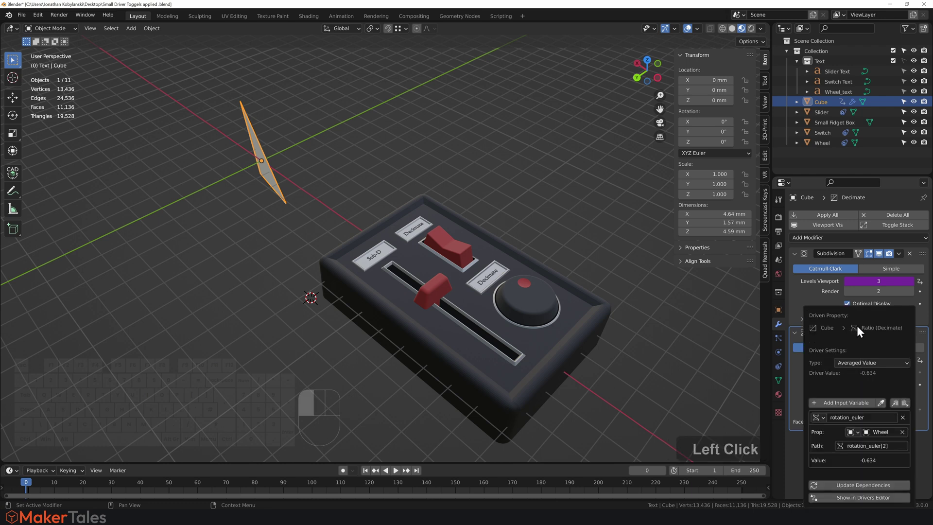
drag(856, 325, 544, 108)
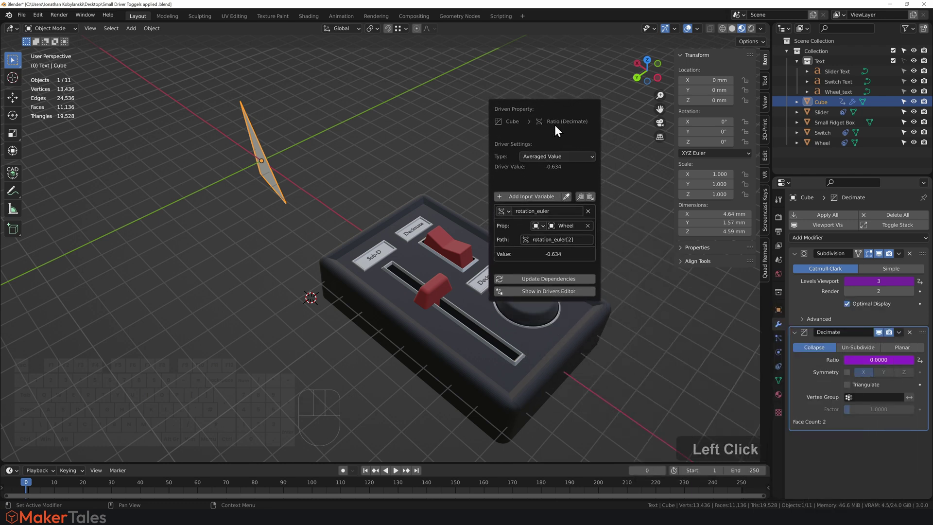
- Rename the driver's input variable from rotation_euler to rotation
click(544, 212)
drag(564, 212, 534, 212)
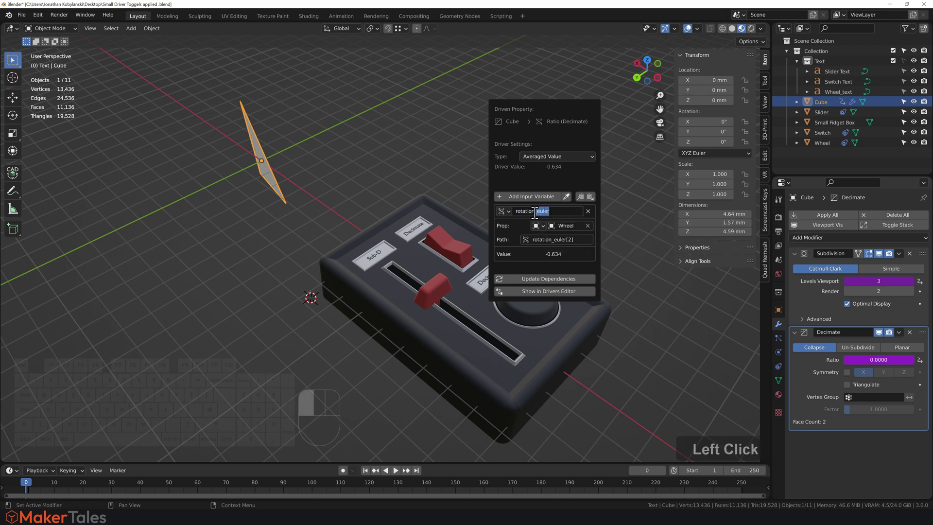
key(BackSpace)
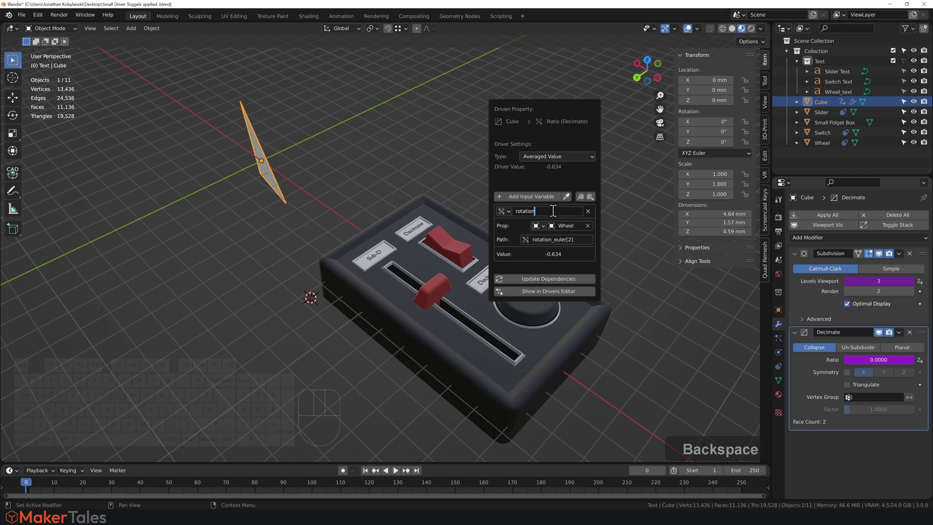
click(535, 184)
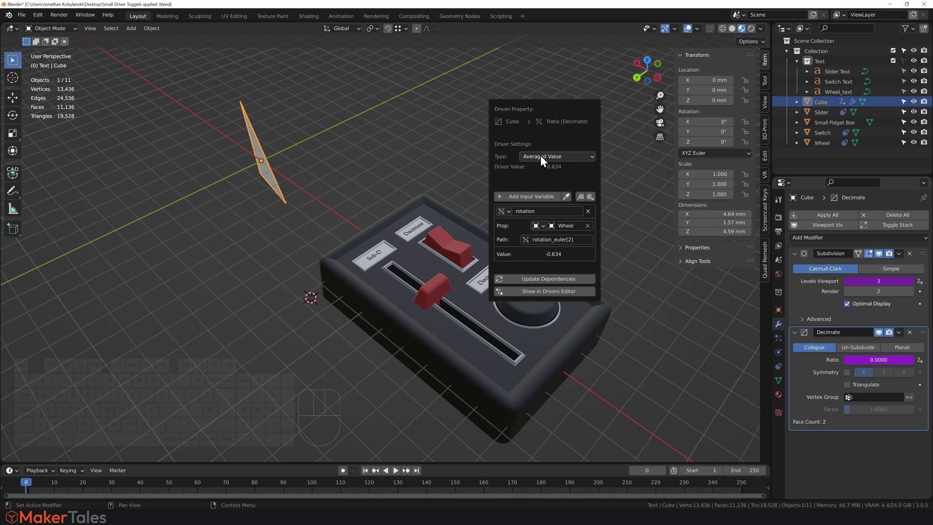
click(552, 156)
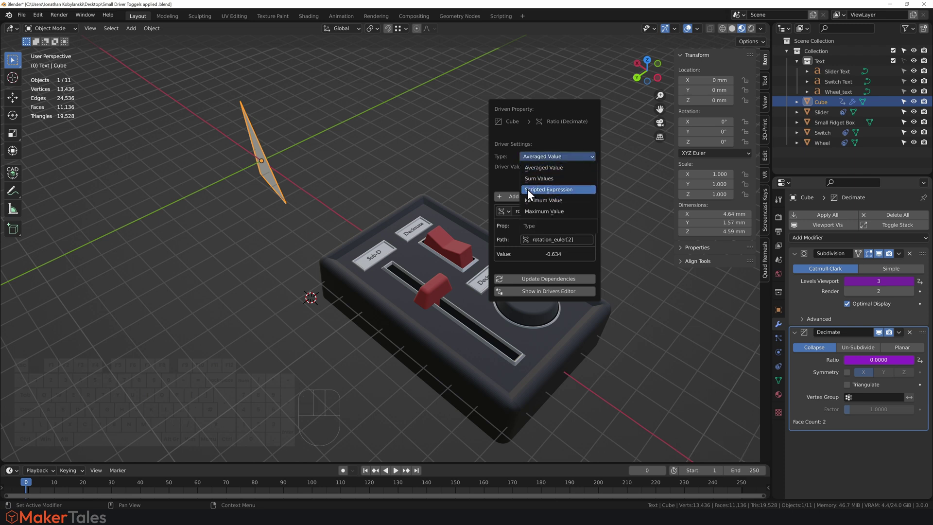
- Change the Ratio driver type to Scripted Expression and allow Python script execution
click(571, 190)
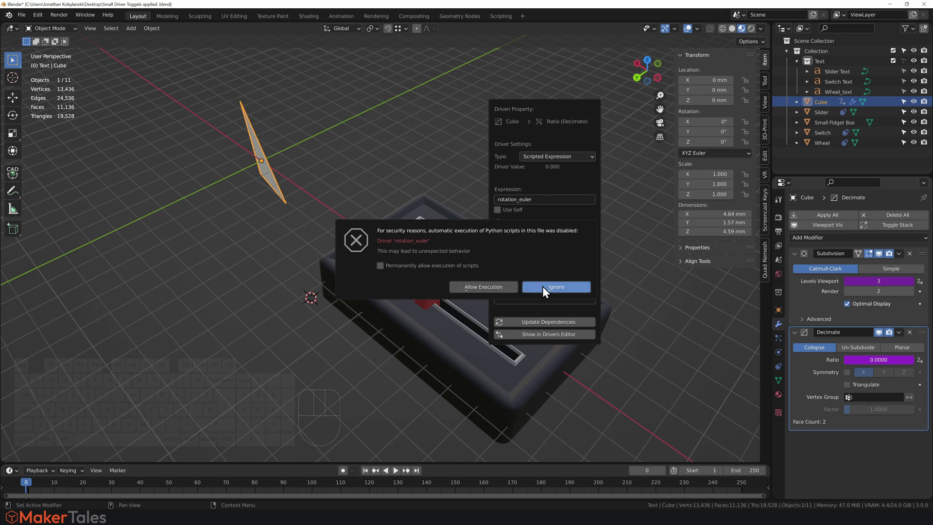
click(503, 285)
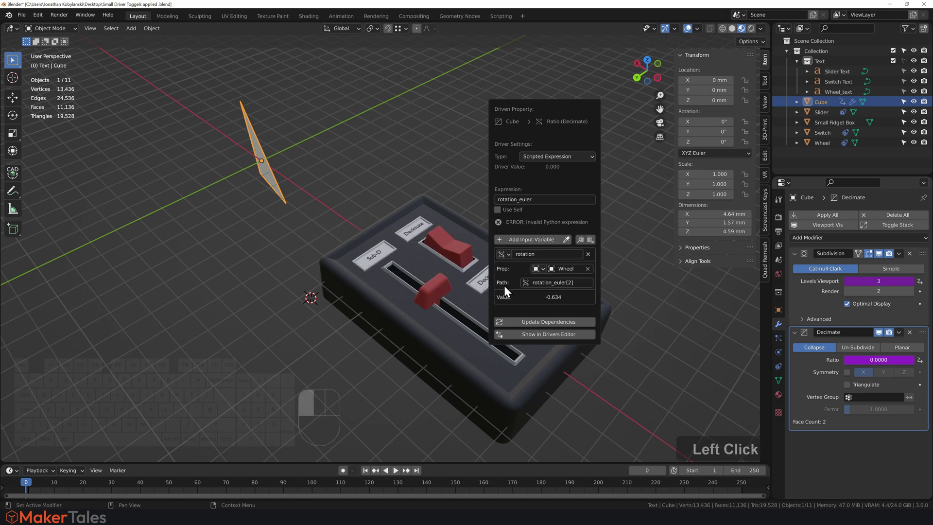
click(553, 198)
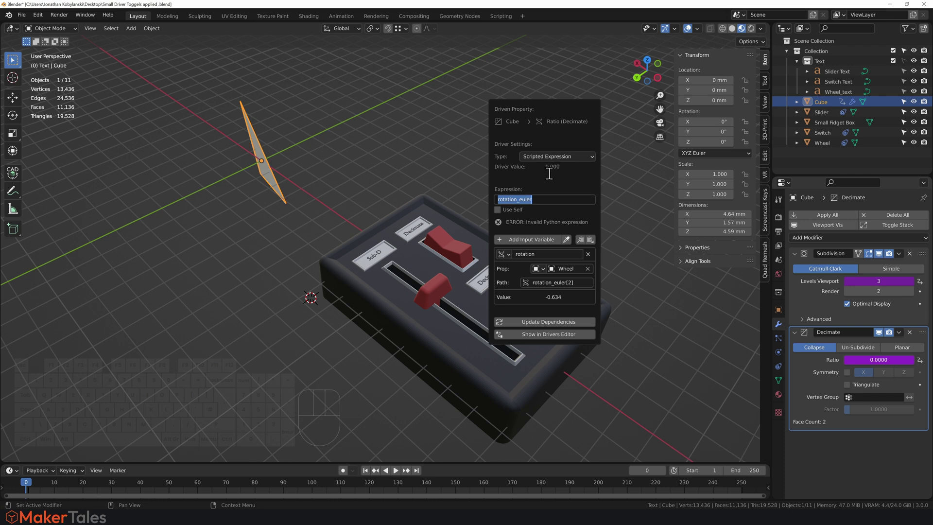
- Wrap the driver expression in abs(), giving abs(rotation_euler)
click(545, 200)
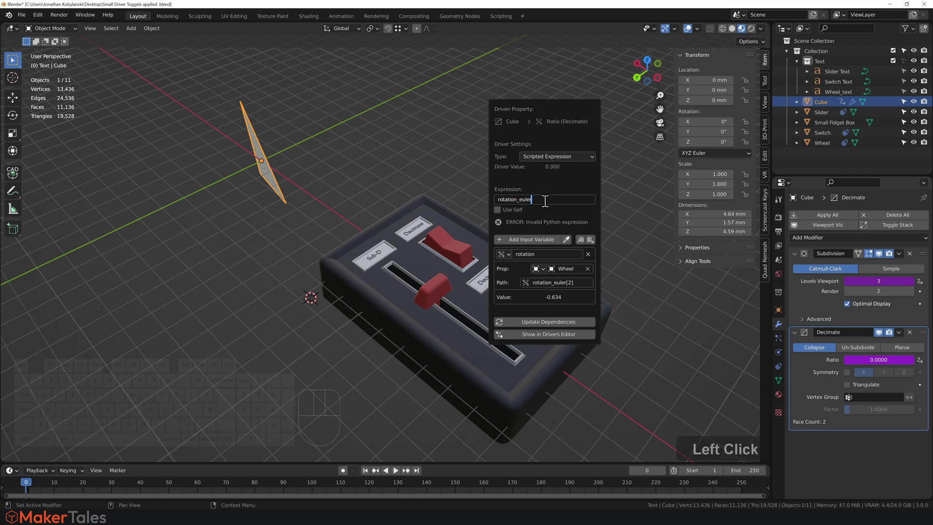
text())
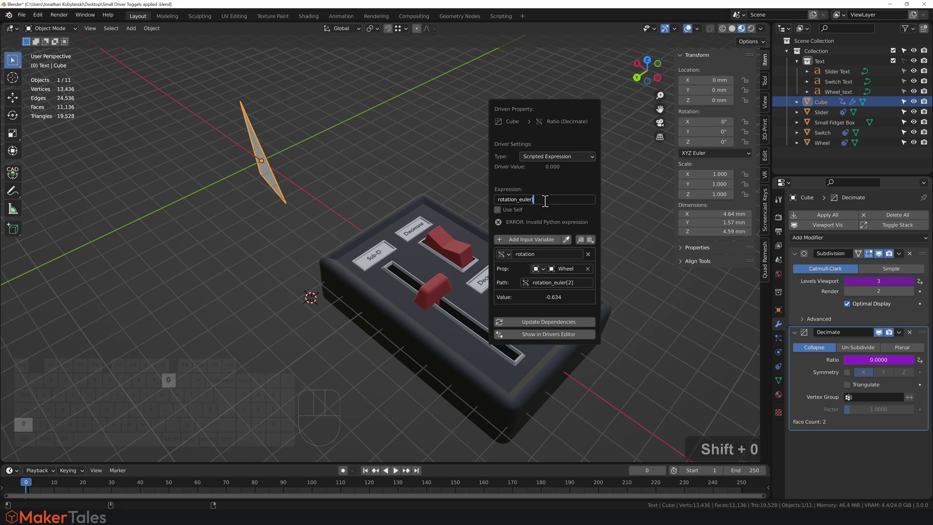
key(Left)
key(Home)
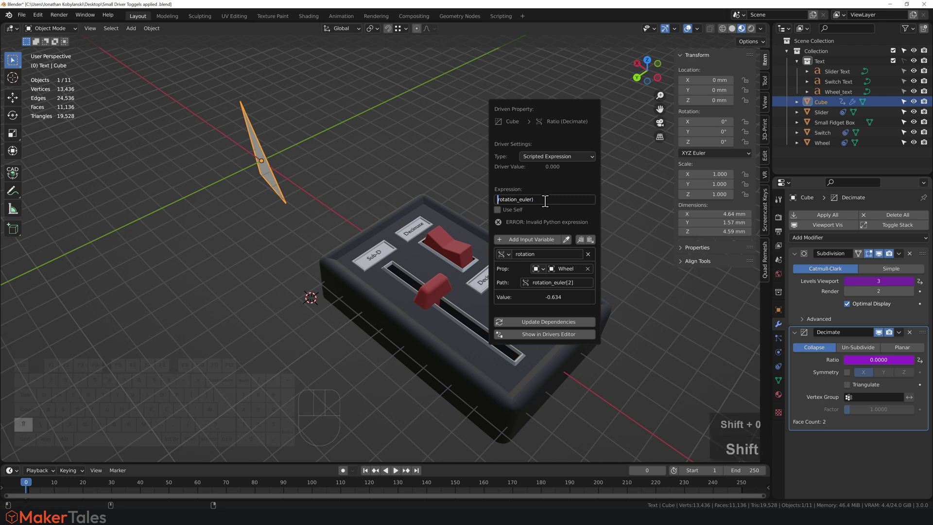
text(()
key(Left)
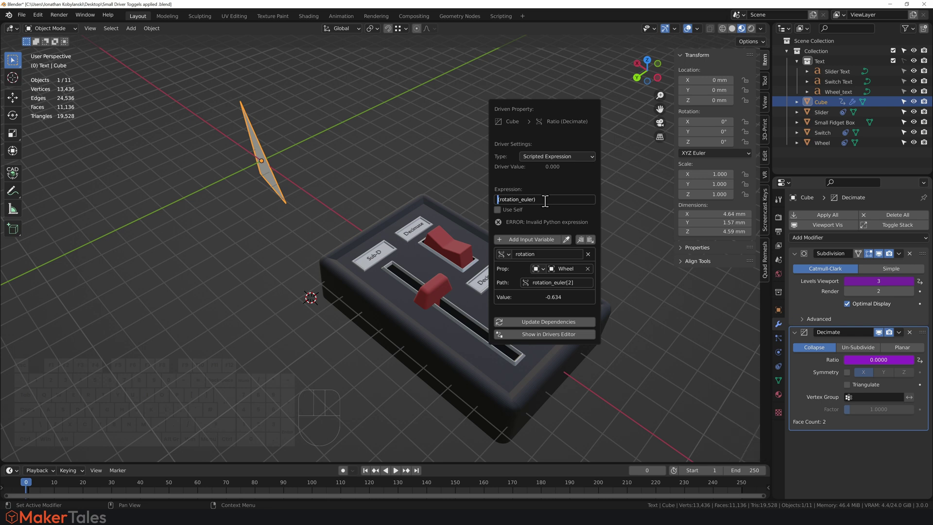
text(abs)
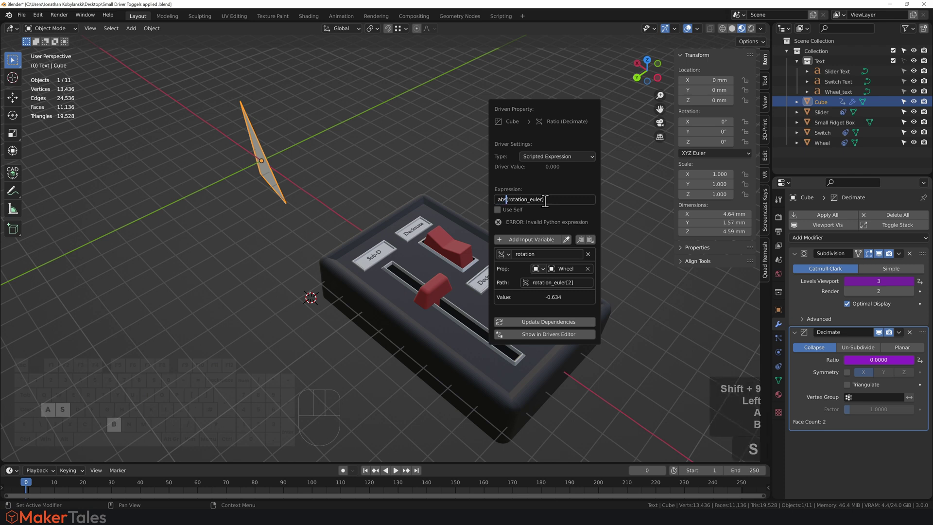
click(550, 188)
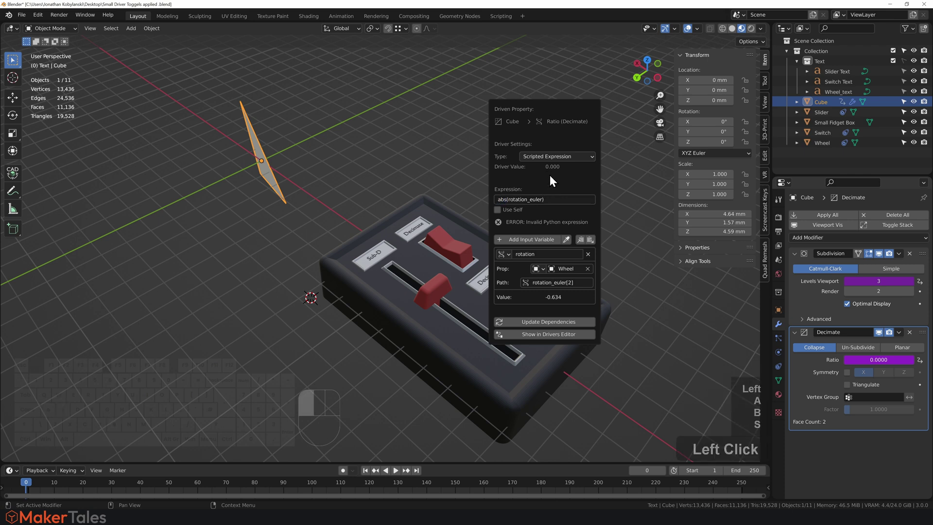
- Remove _euler so the expression reads abs(rotation), making the Ratio 0.634
click(538, 199)
click(540, 200)
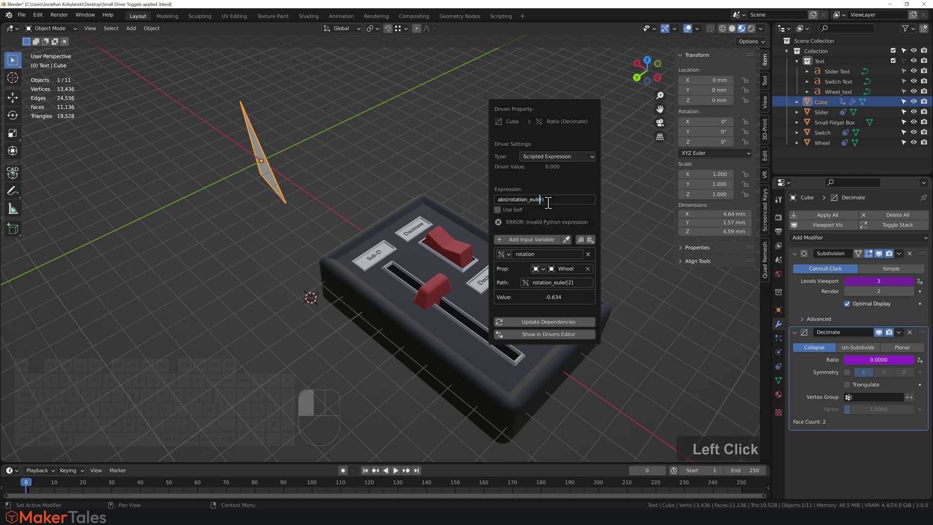
key(Right)
key(BackSpace)
key(BackSpace)
key(BackSpace)
key(BackSpace)
key(BackSpace)
key(BackSpace)
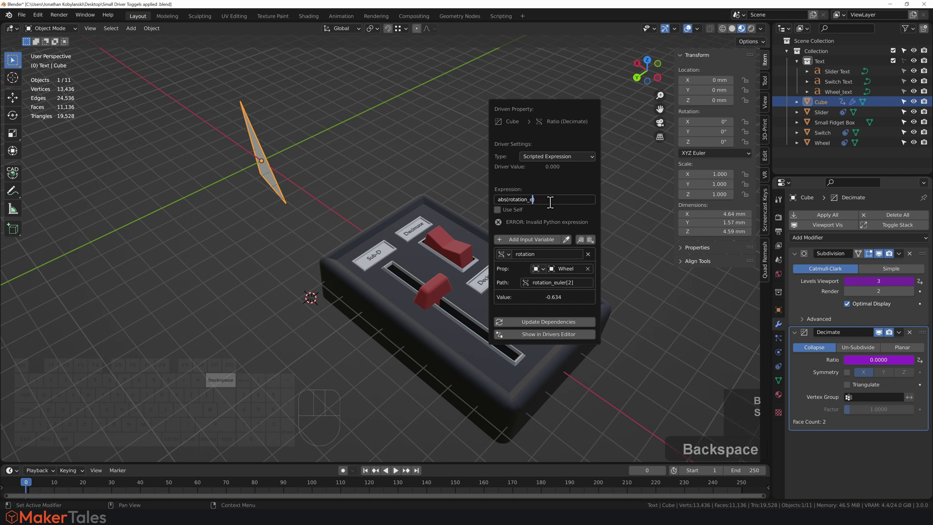
key(Right)
click(537, 181)
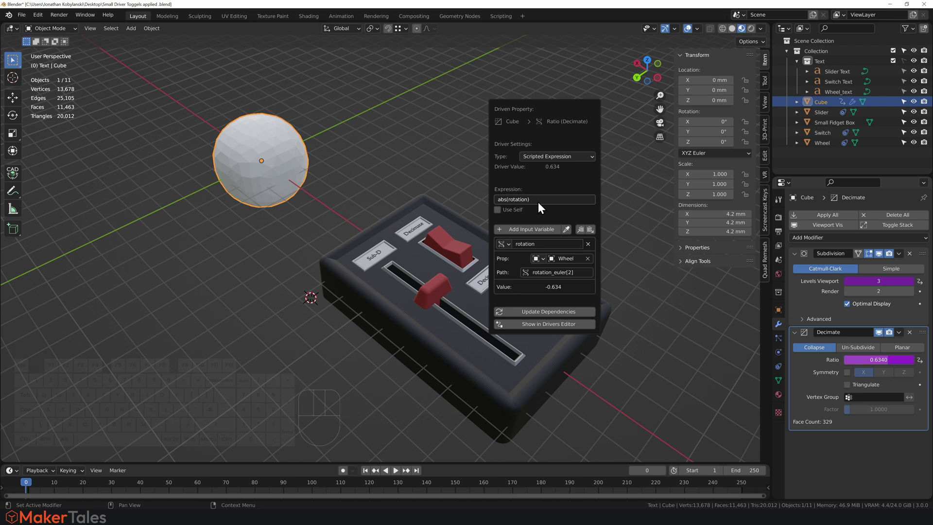
- Strip the abs() wrapper so the driver expression reads just rotation
click(540, 200)
key(Right)
key(BackSpace)
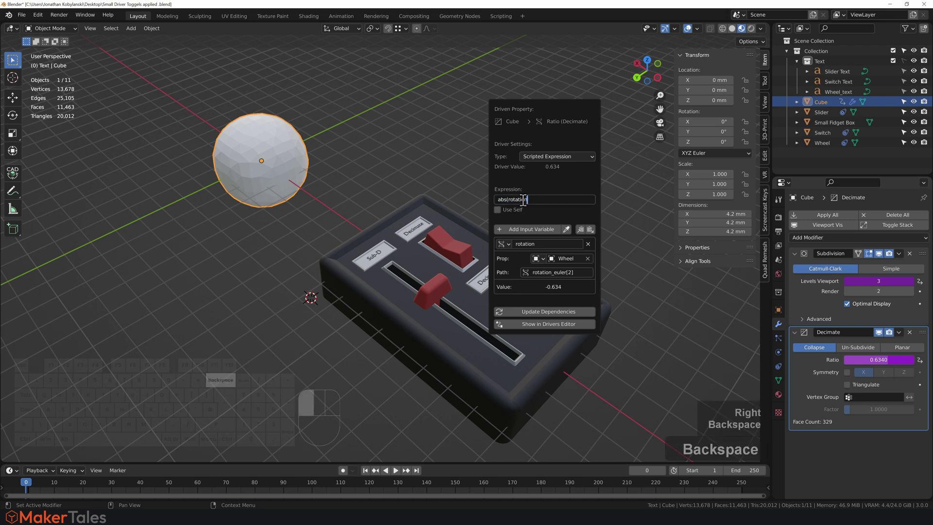
click(510, 199)
key(BackSpace)
key(BackSpace)
key(BackSpace)
key(BackSpace)
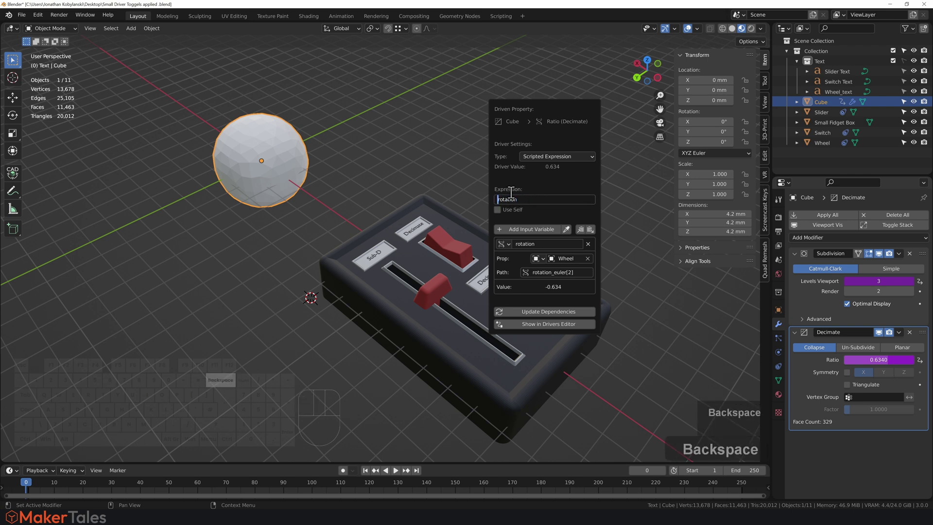
click(539, 186)
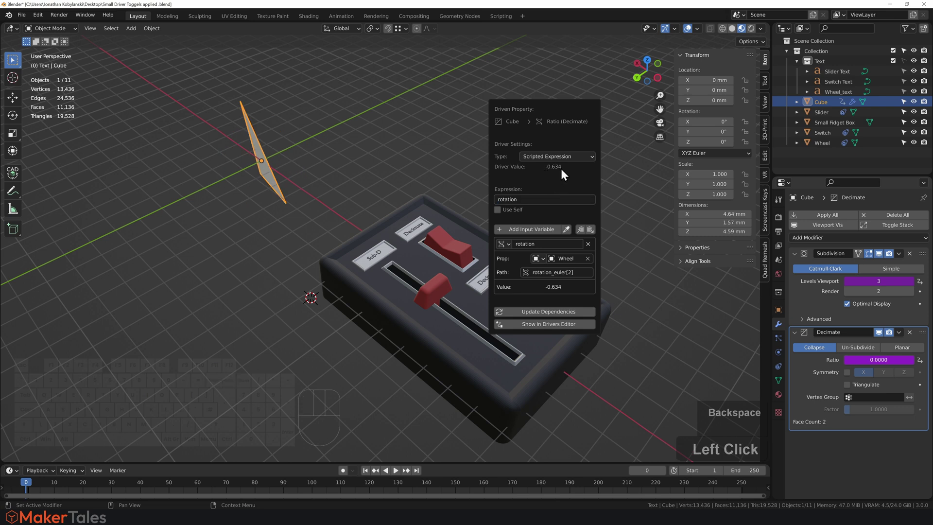
- Re-enter the expression as abs(rotation) and deselect the cube
click(520, 199)
key(BackSpace)
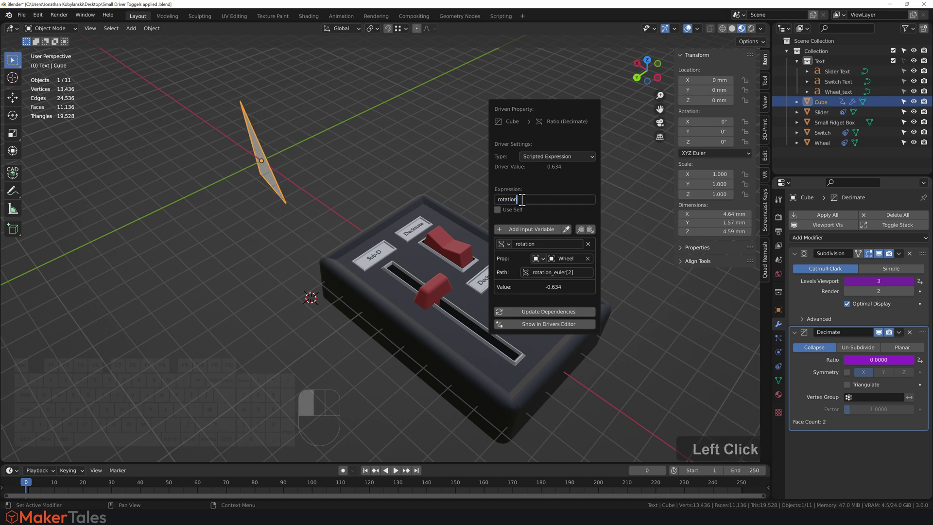
text())
key(Left)
key(Left)
key(Left)
key(Left)
key(Left)
key(Left)
key(Left)
key(Left)
key(Left)
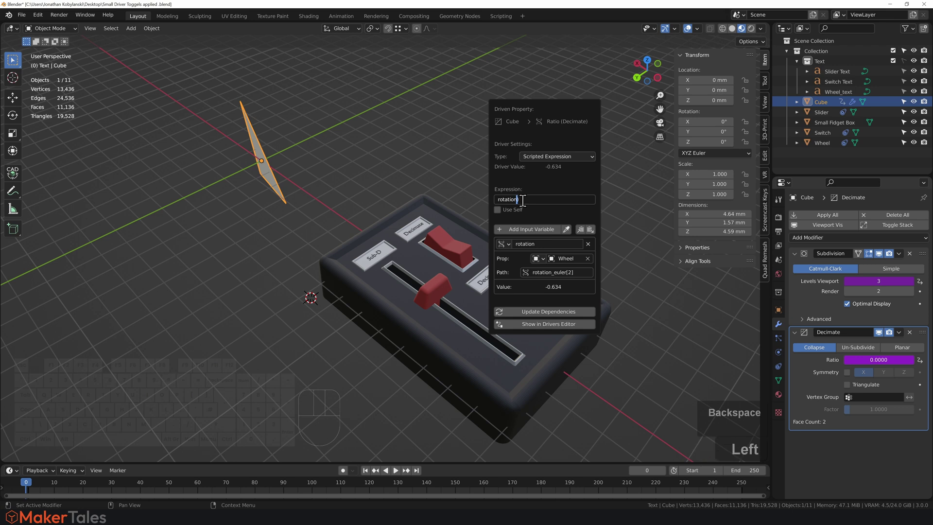
text(()
key(Left)
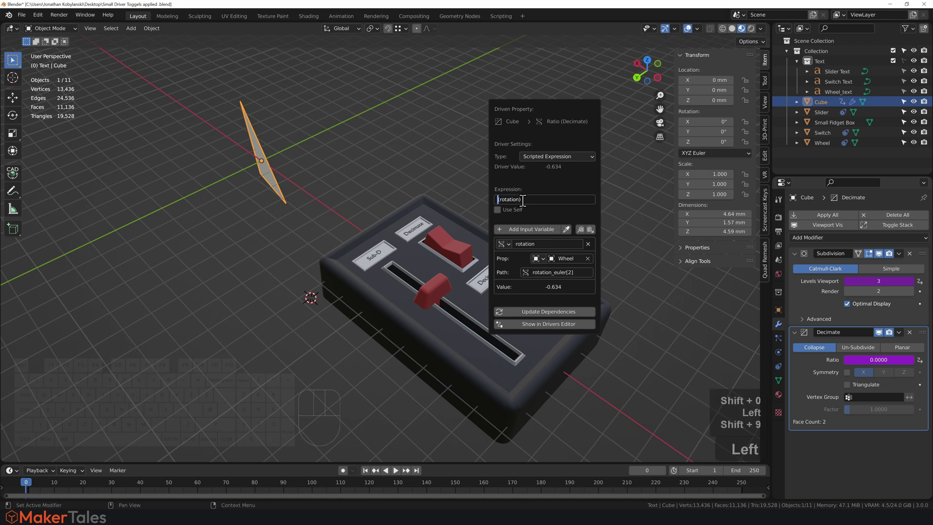
text(abs)
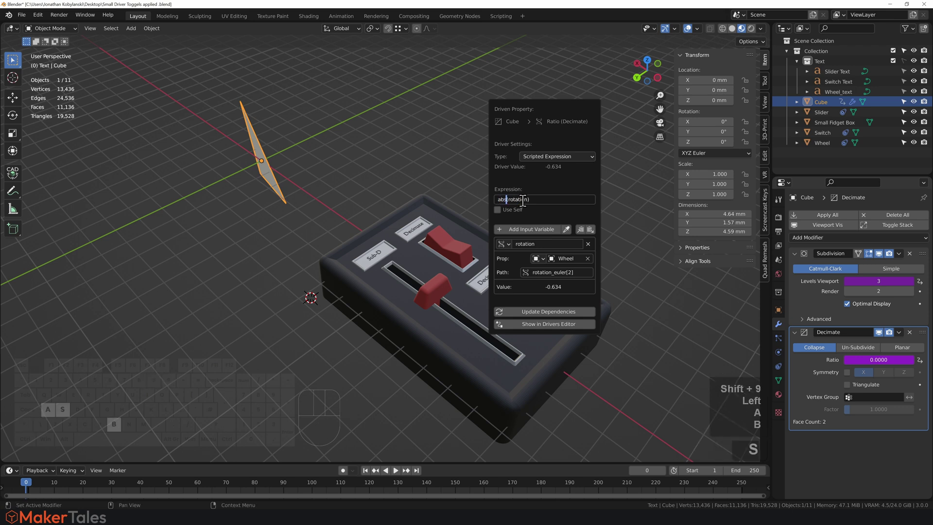
click(545, 188)
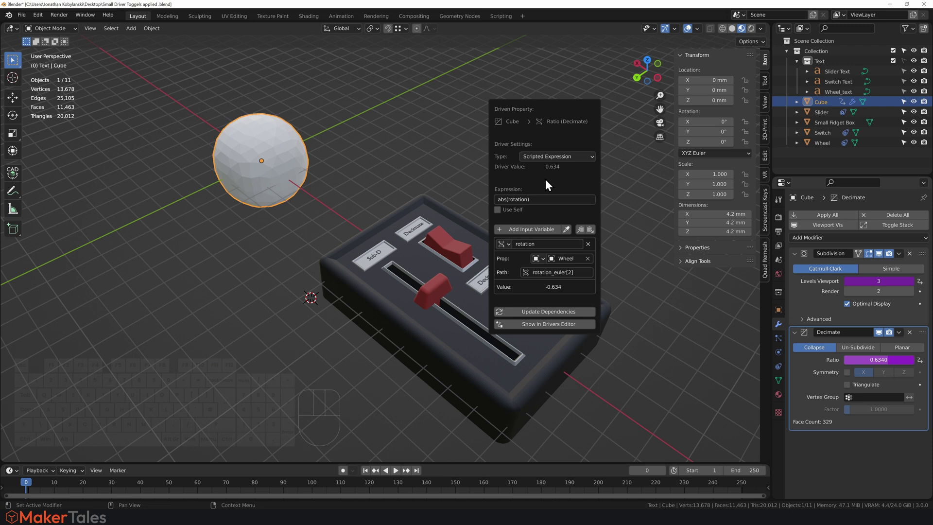
click(430, 170)
- Rotate the Wheel to 1.01° to cut the cube to 12 faces, then open the cube's Ratio options
click(515, 284)
key(r)
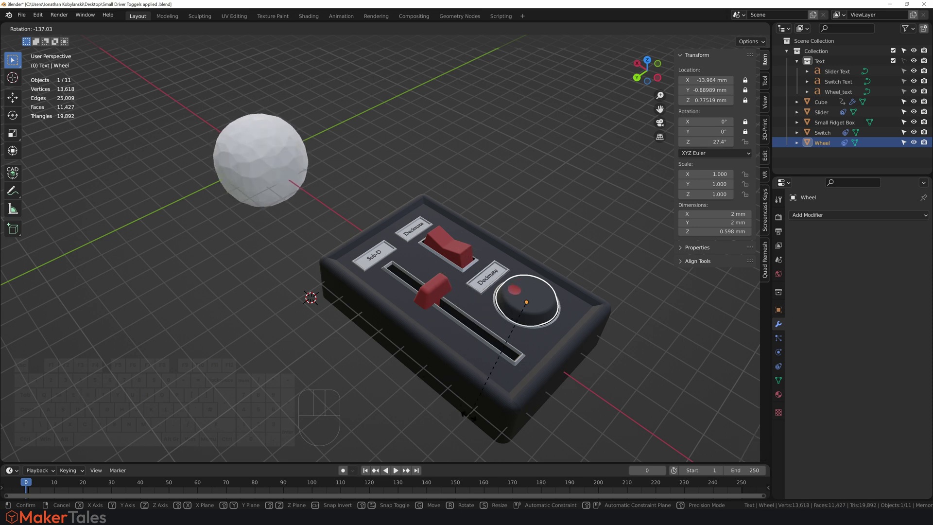
click(455, 293)
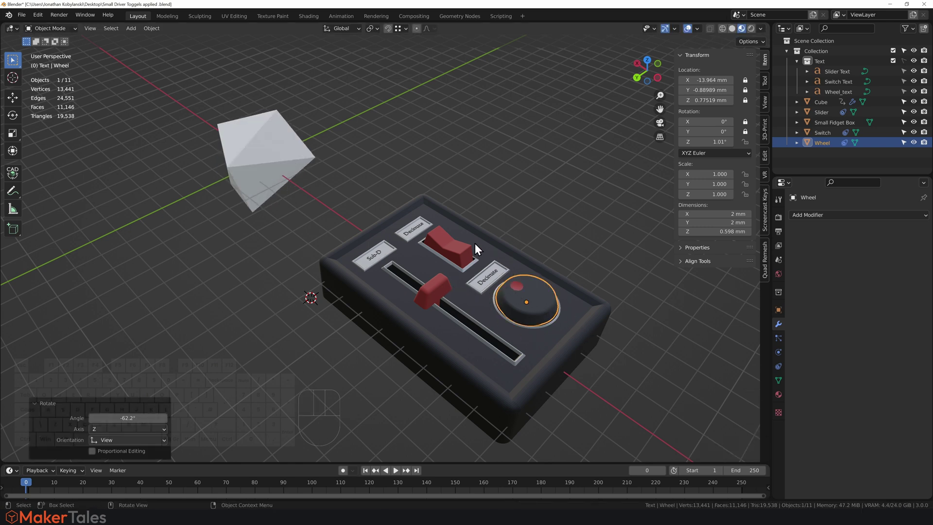
click(293, 162)
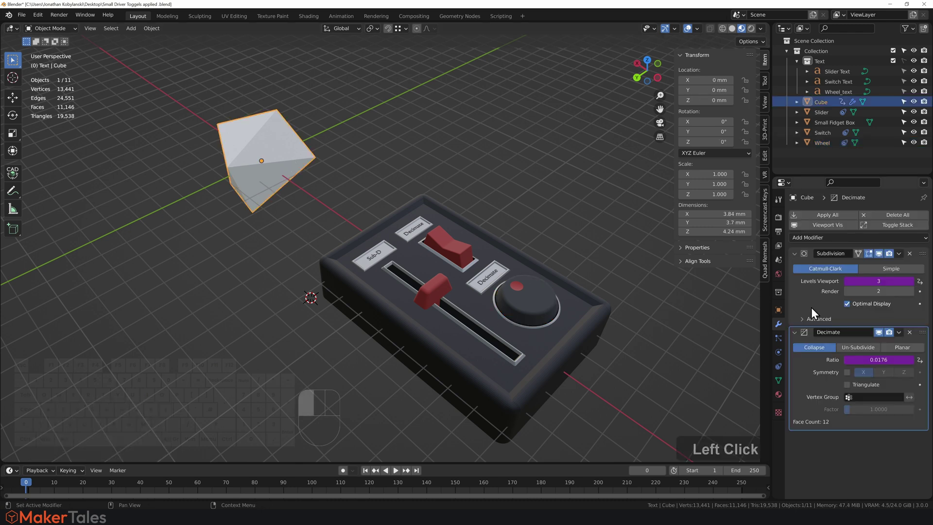
right_click(855, 359)
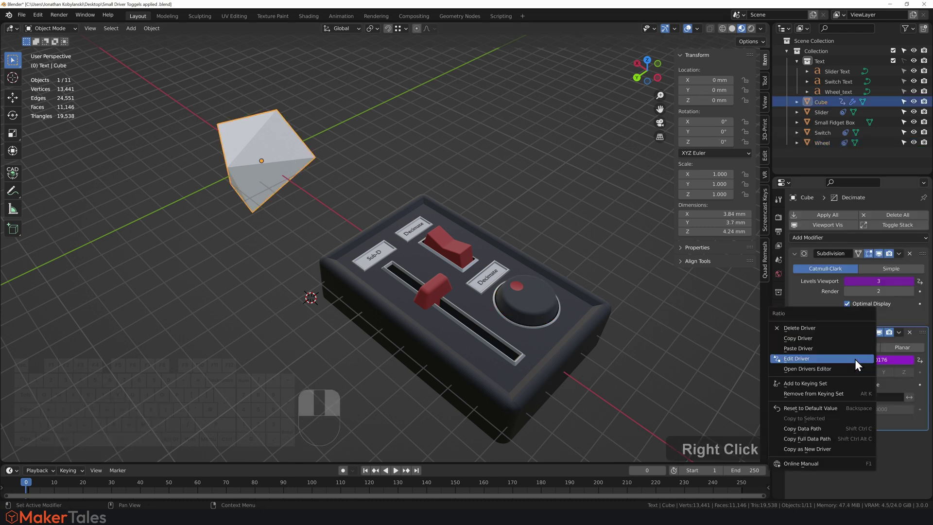
- Change the Ratio driver expression to abs(rotation*0.28), dropping the Decimate ratio to 0.0049
click(855, 360)
drag(858, 287, 529, 86)
click(505, 179)
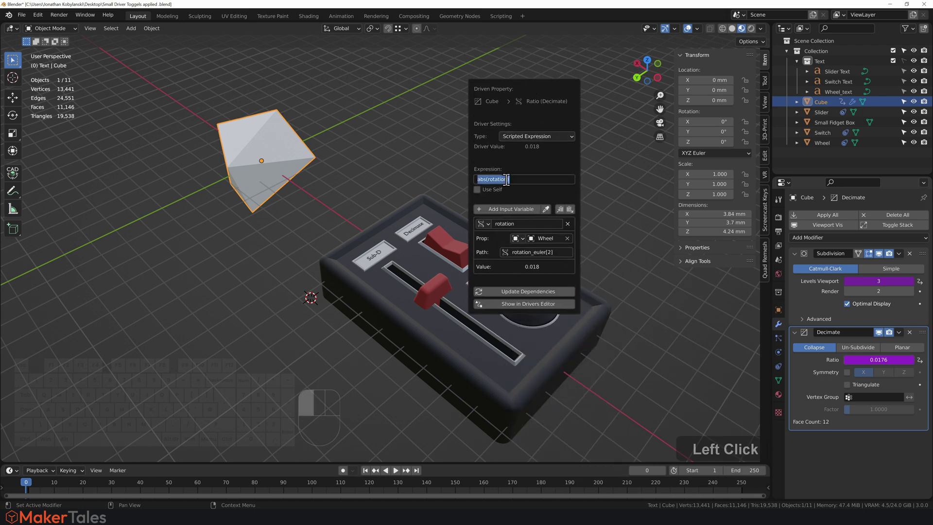
click(507, 180)
text())
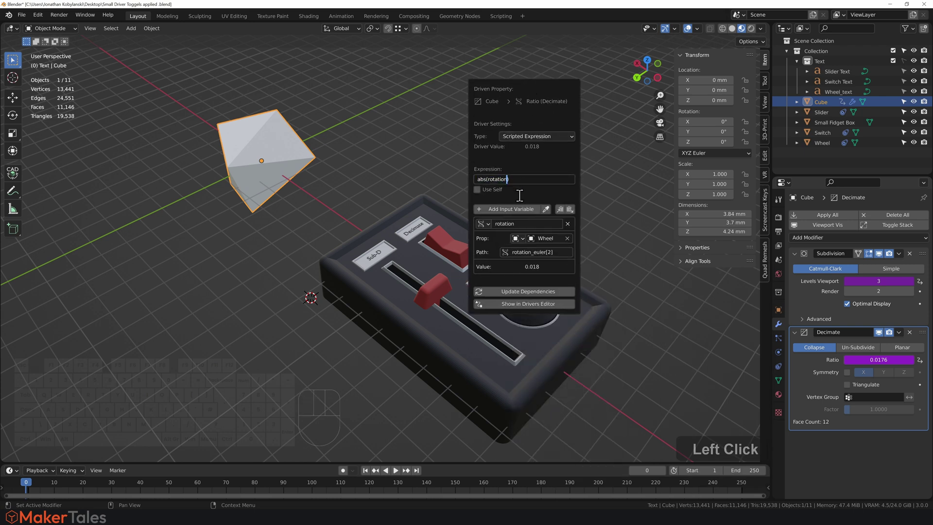
text(*)
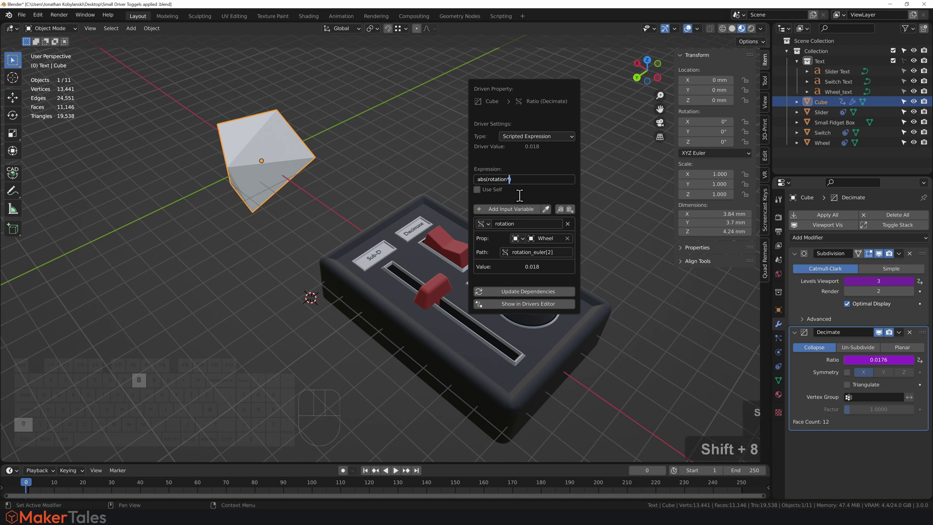
text(0)
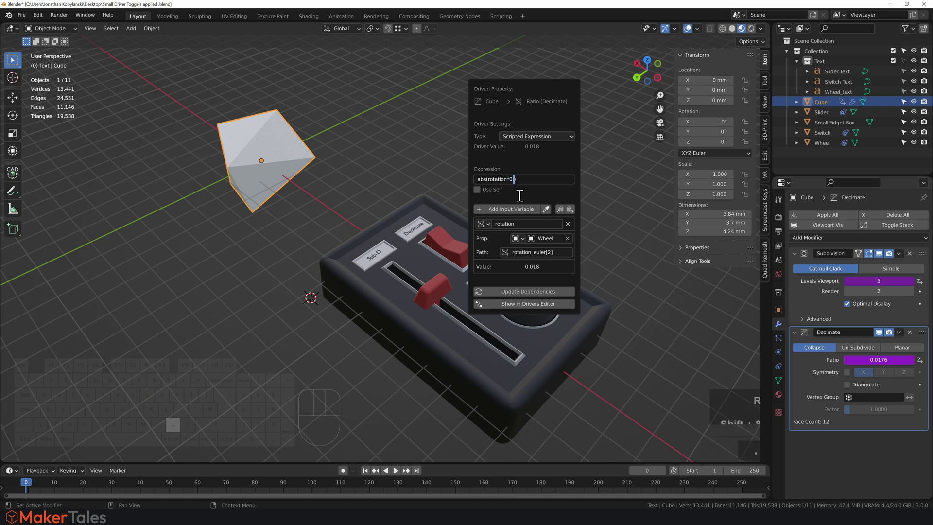
text(.28)
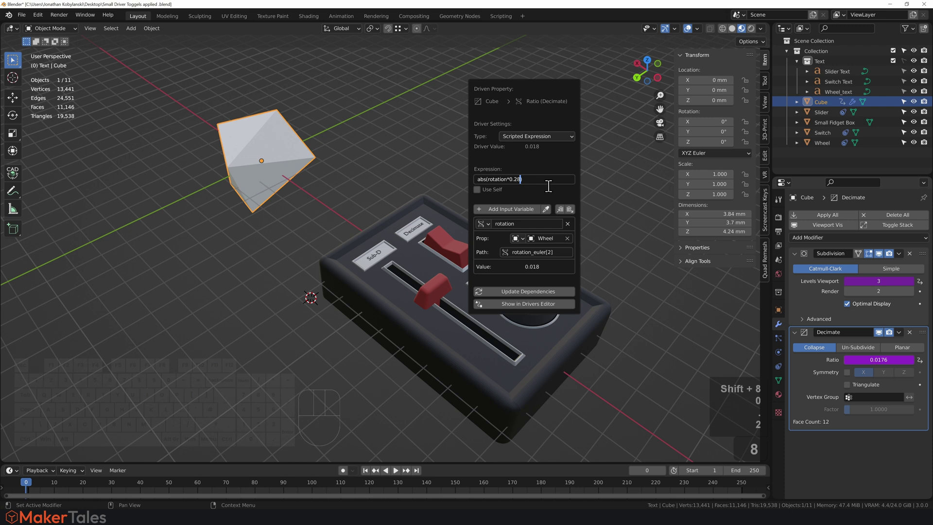
click(517, 188)
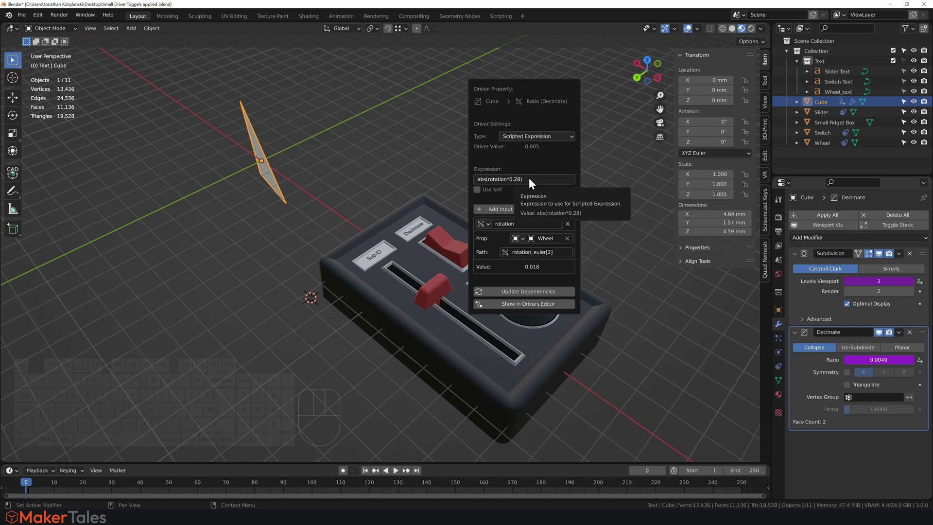
- Rotate the Wheel to 36.2° on Z so the cube becomes a faceted sphere
click(521, 178)
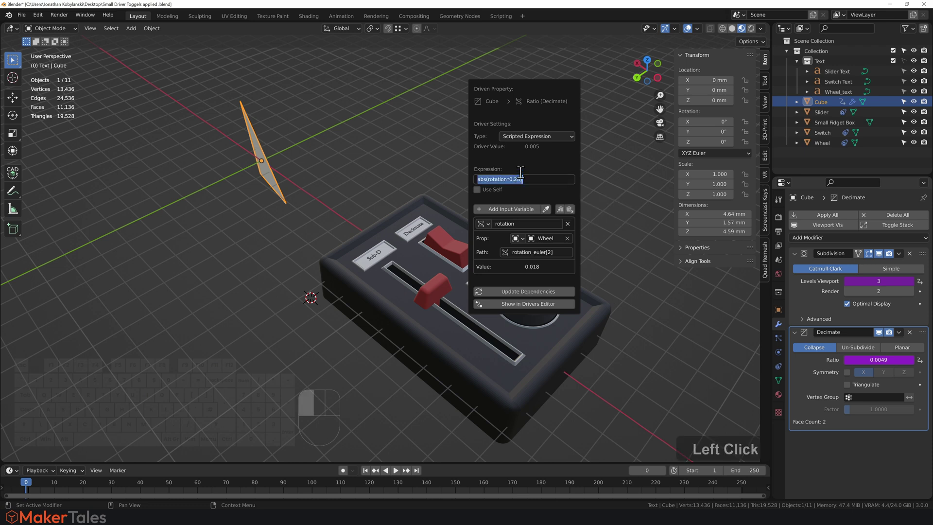
click(524, 175)
click(607, 210)
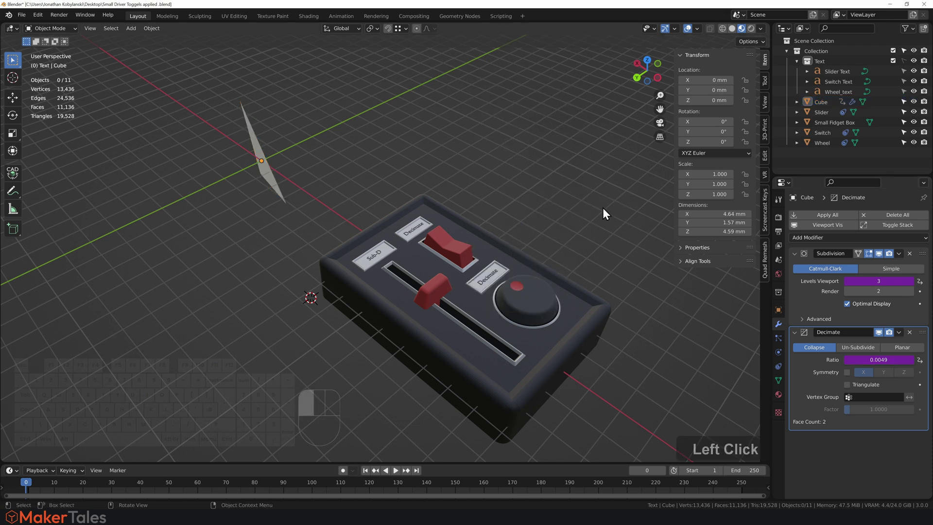
click(521, 286)
key(r)
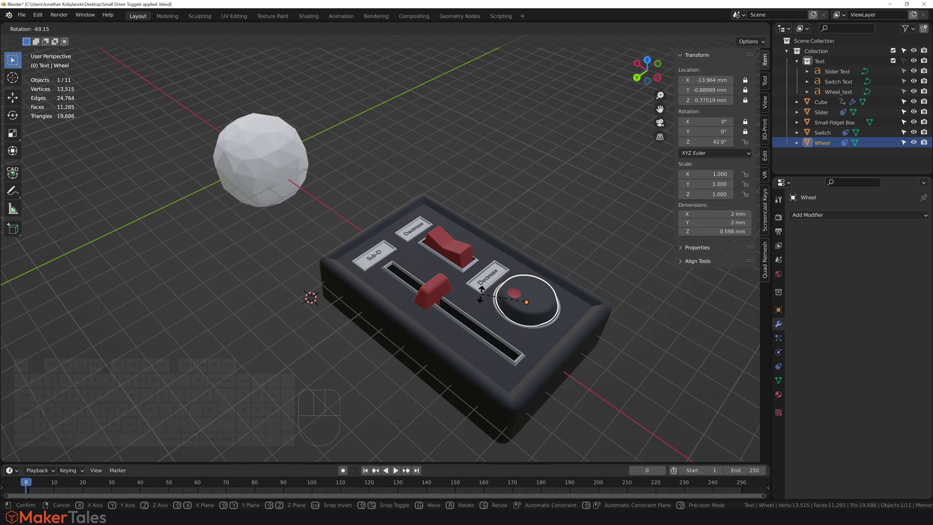
click(477, 281)
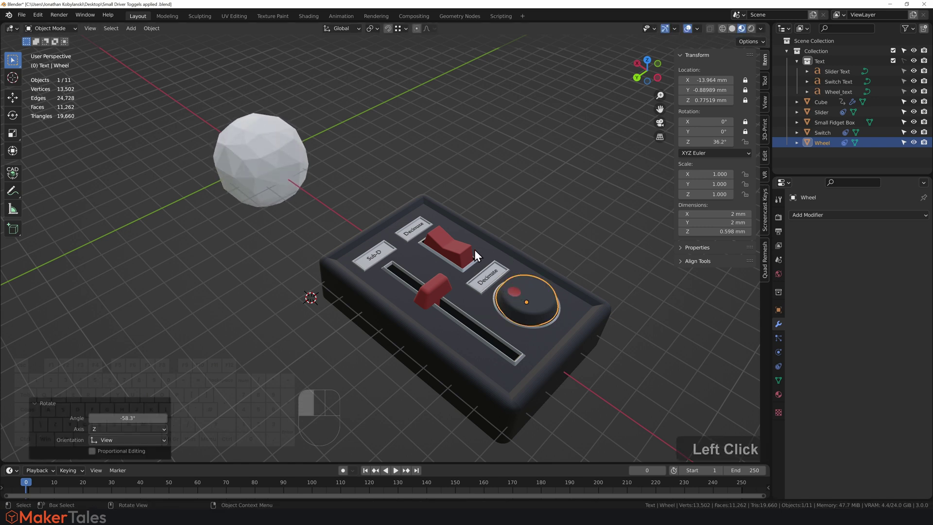
- Tilt the red Switch to 11° around Y, then open its Y rotation options
click(502, 205)
click(451, 240)
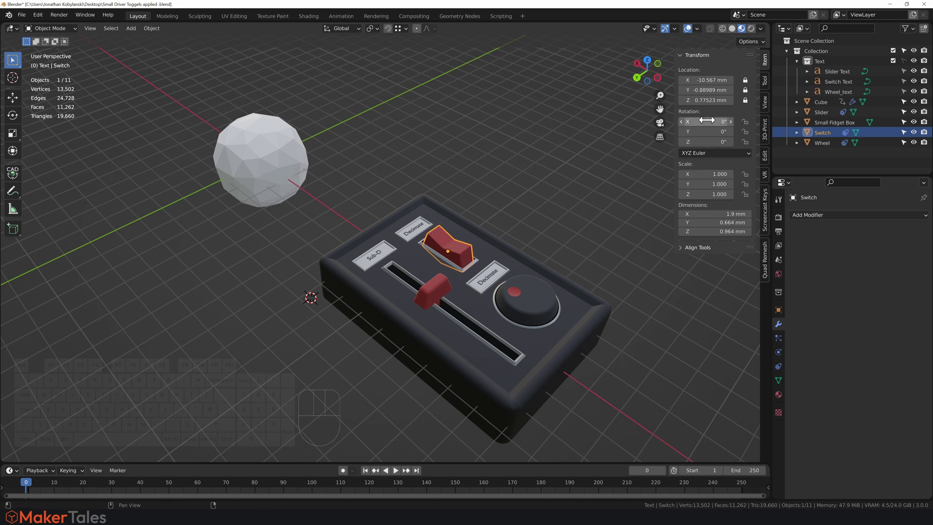
drag(702, 130, 540, 178)
key(r)
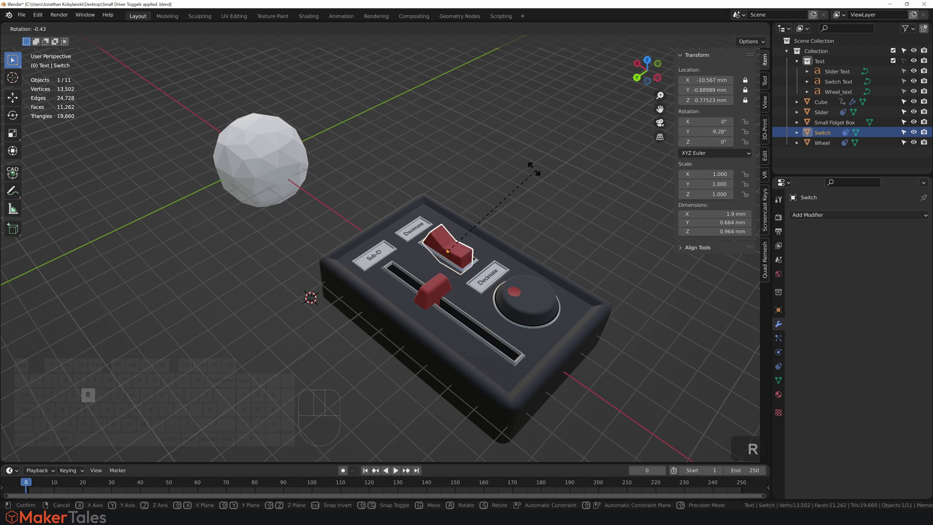
click(519, 196)
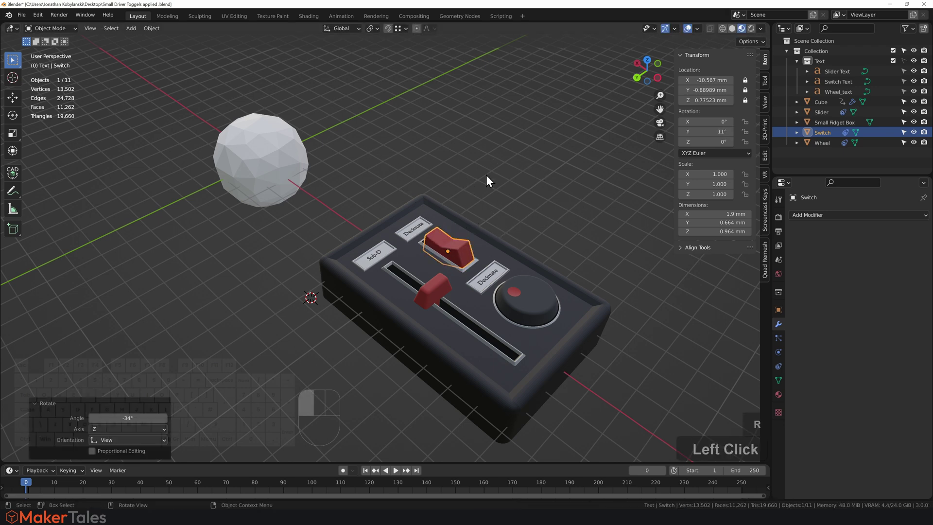
right_click(706, 132)
- Copy the Switch's Y rotation as a driver and paste it onto Decimate's viewport visibility
click(654, 190)
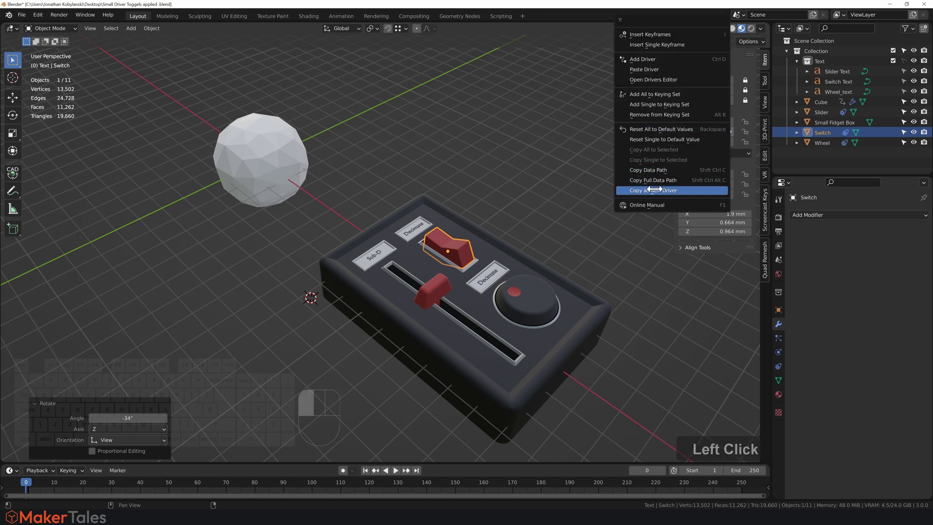
click(288, 177)
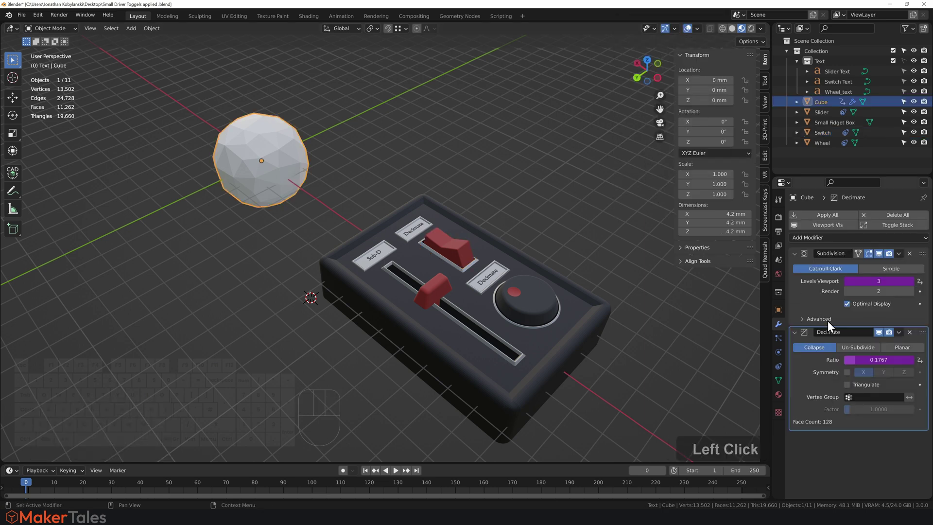
click(877, 332)
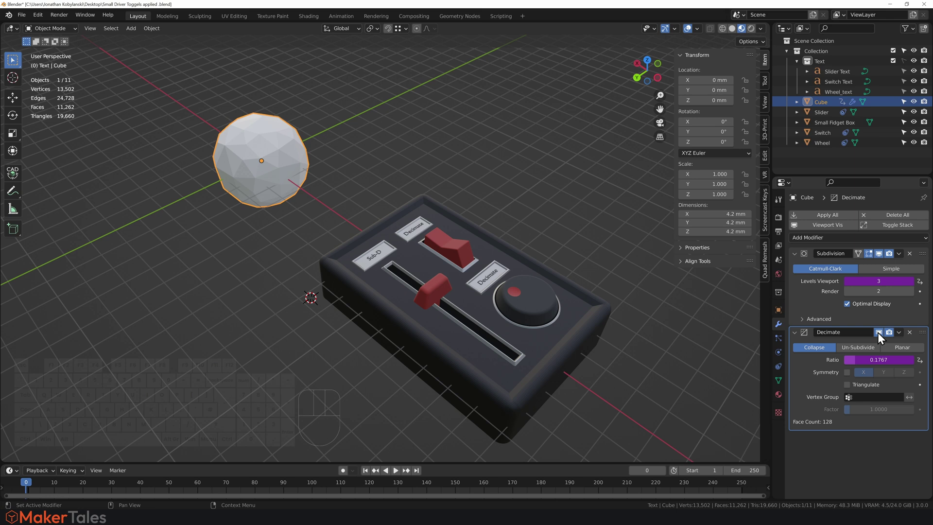
right_click(878, 332)
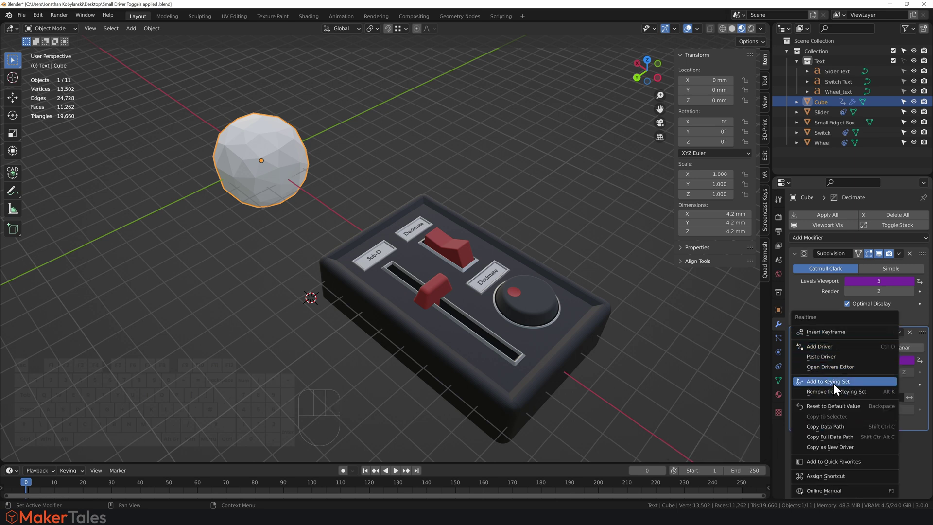
click(826, 357)
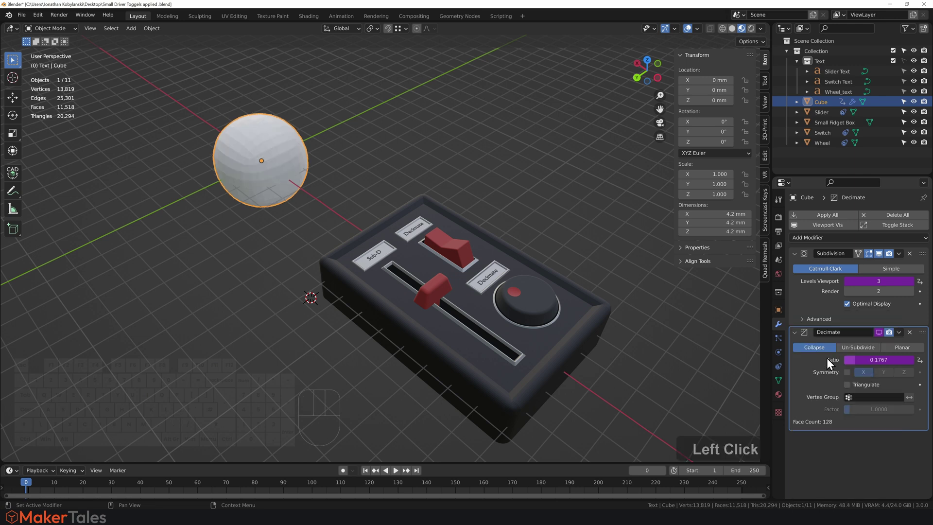
- Edit the Decimate visibility driver and set its type to Scripted Expression
right_click(876, 333)
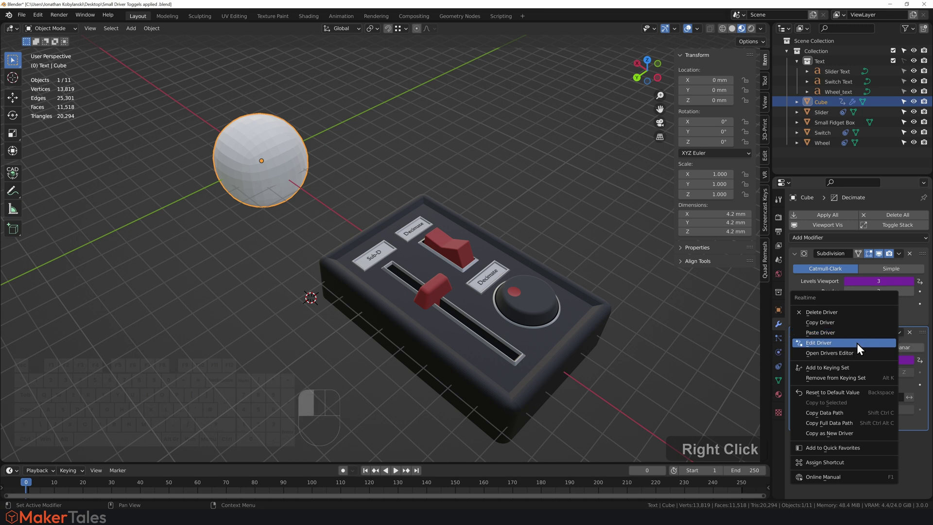
click(856, 343)
drag(858, 294, 564, 105)
click(573, 155)
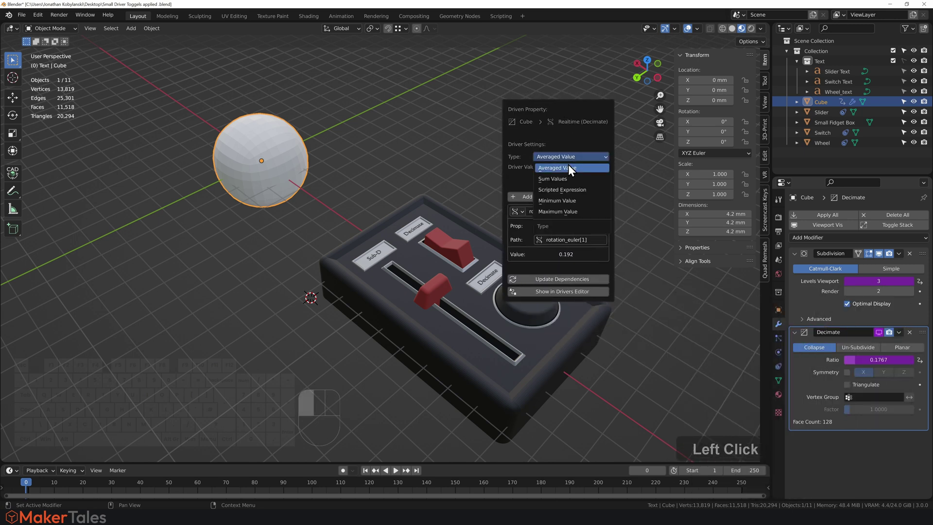
click(564, 191)
- Write the expression 'True if rotation_euler > 0 else False'
click(545, 198)
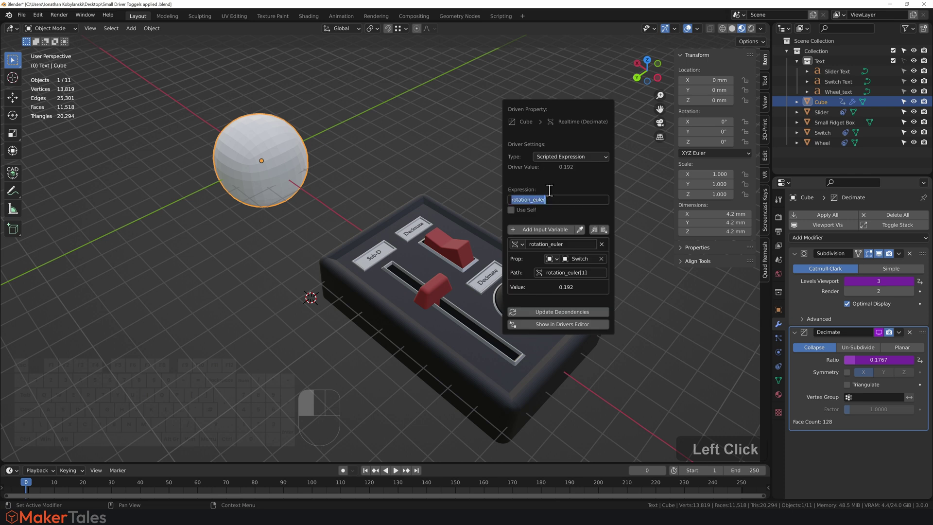
key(Left)
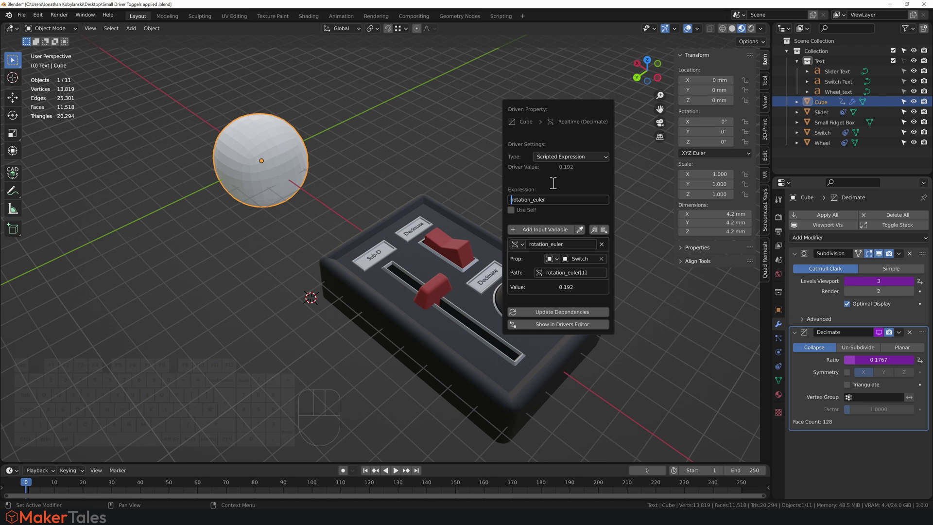
key(Left)
text(TRue)
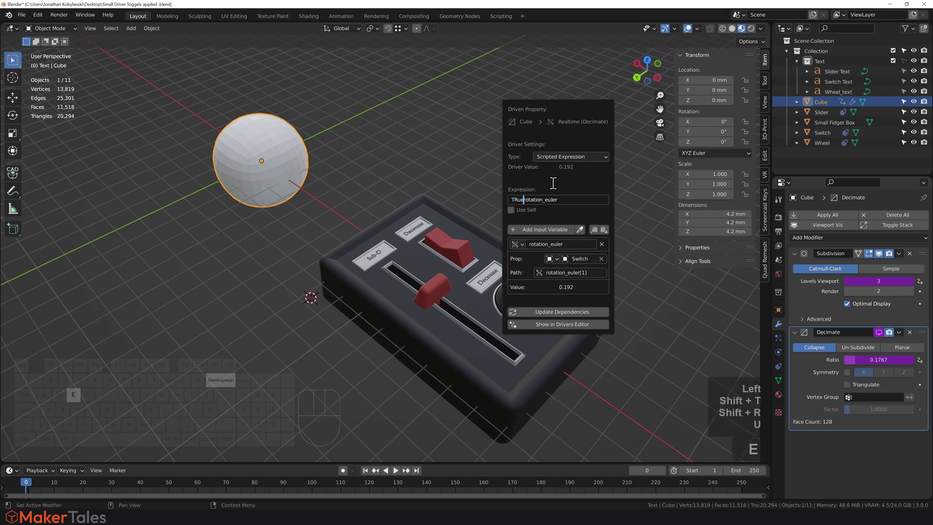
key(BackSpace)
key(BackSpace)
text(rue )
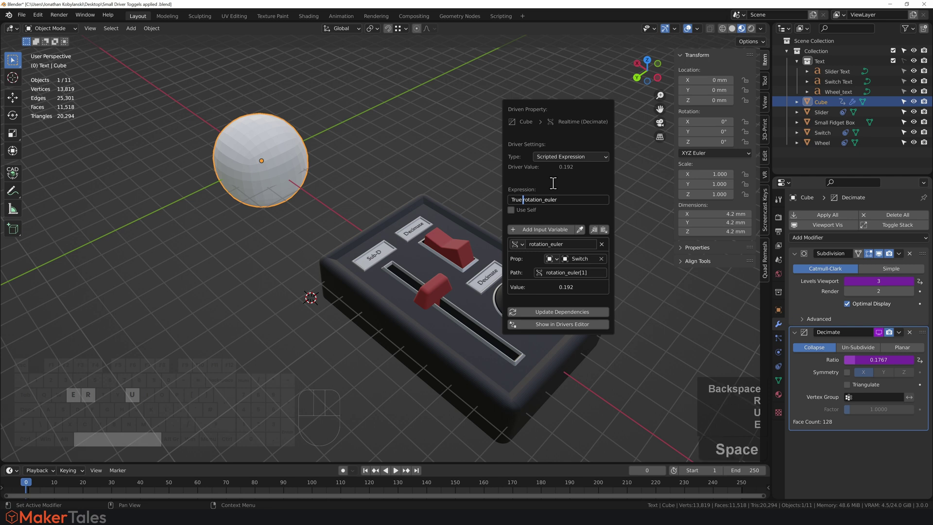
text(if)
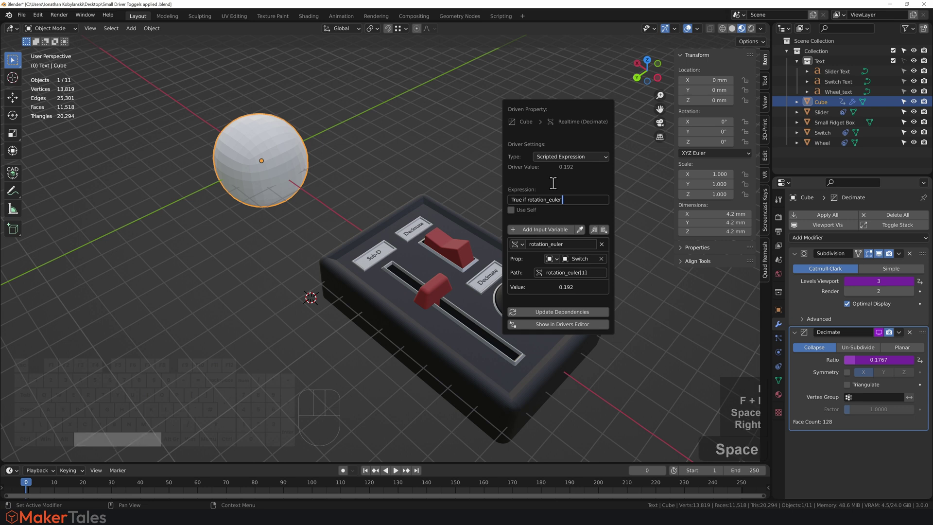
text(> 0)
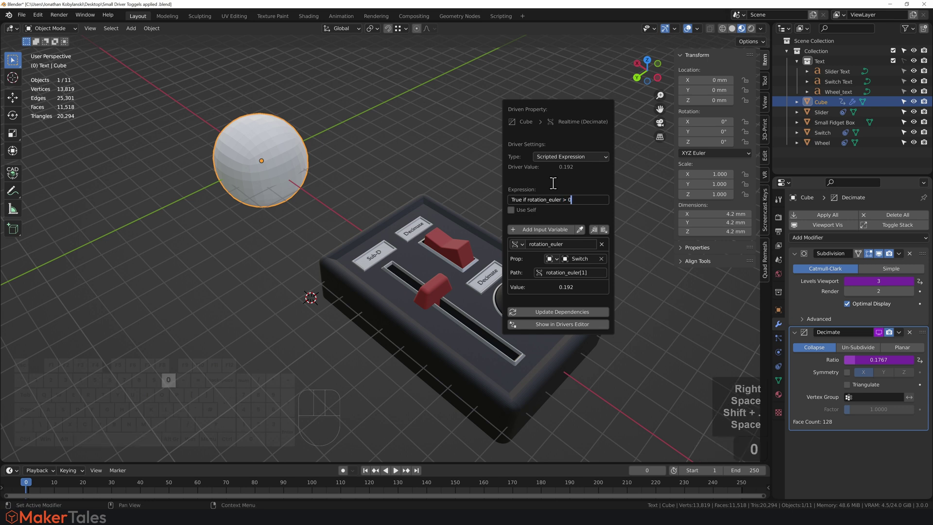
click(581, 200)
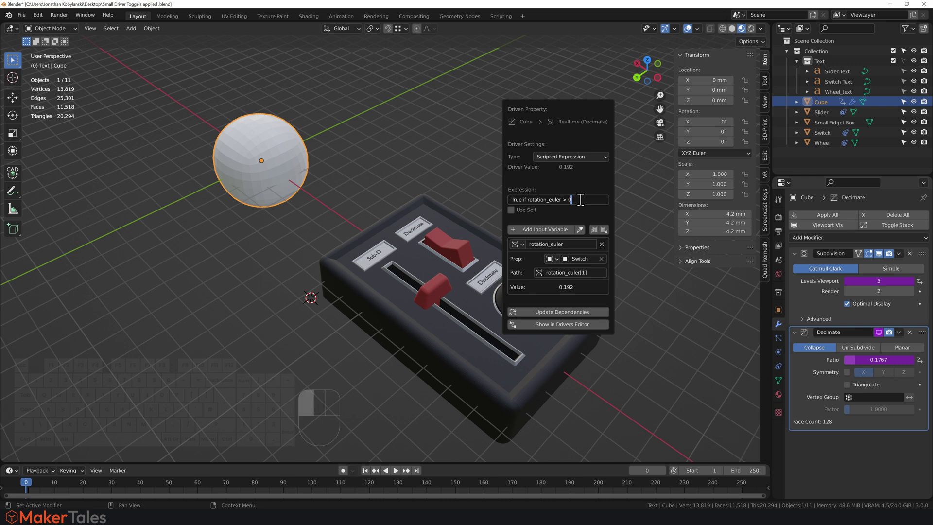
text(els)
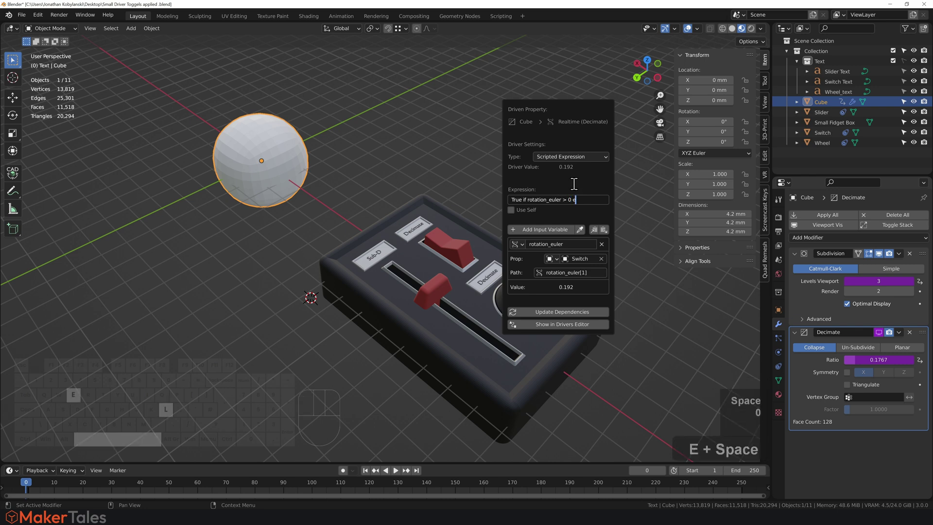
key(BackSpace)
key(BackSpace)
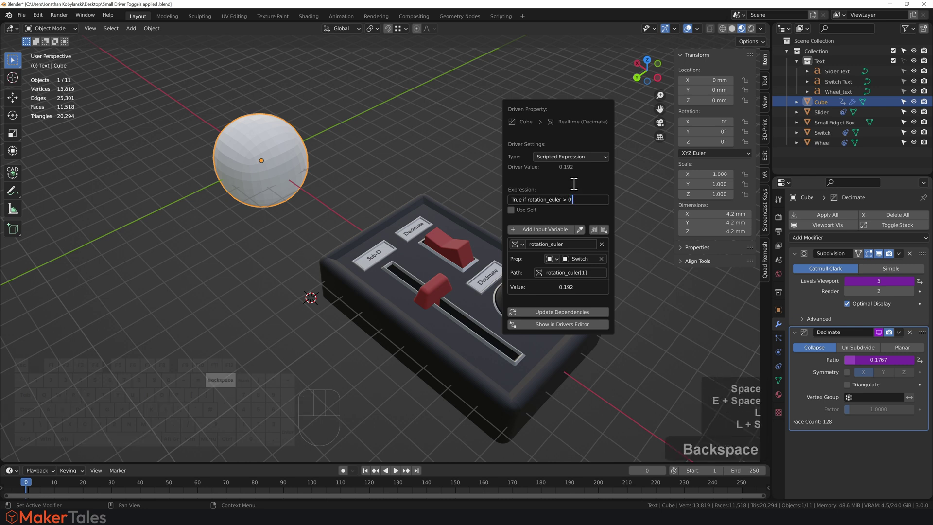
text(else )
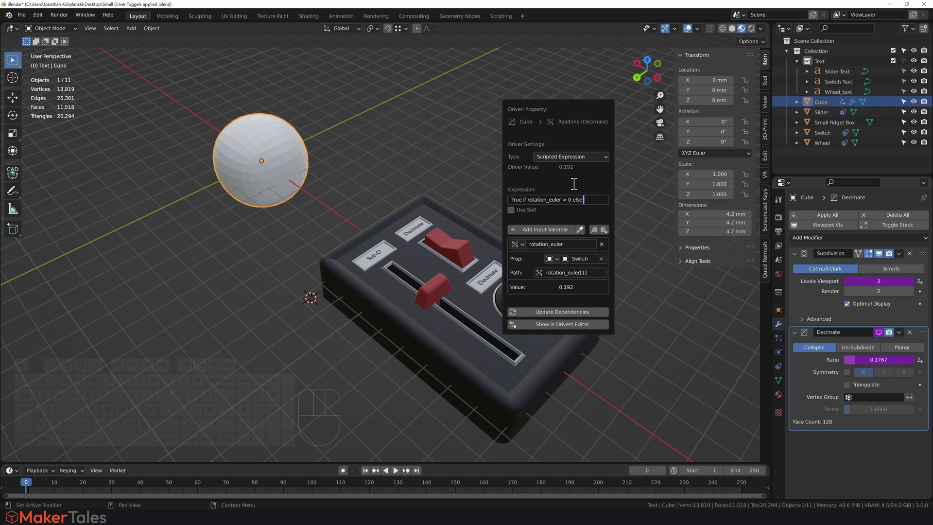
text(False)
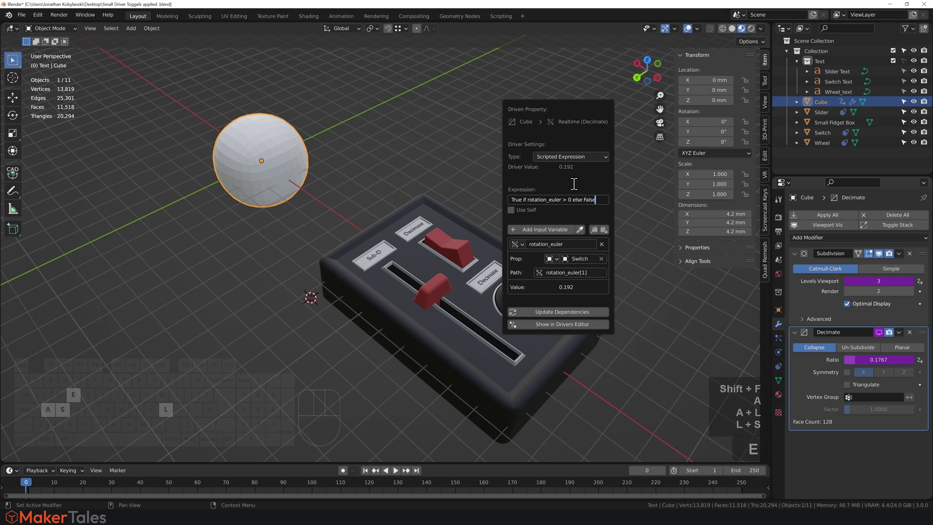
- Apply the visibility expression, then tilt the red Switch to 15° around Y
click(574, 190)
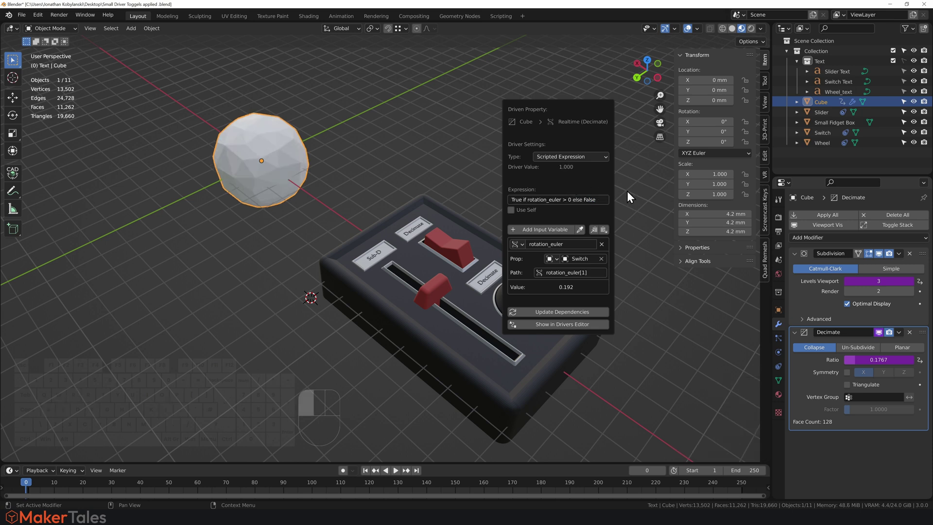
click(450, 241)
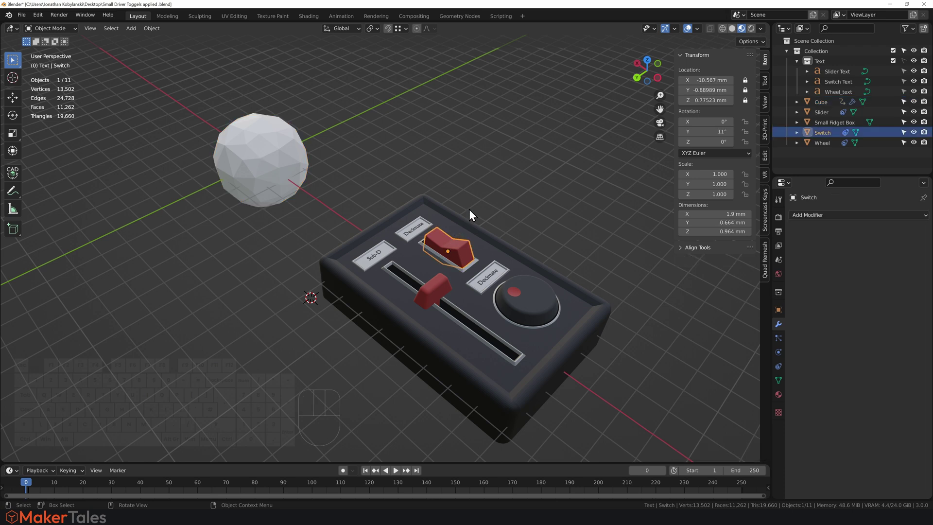
key(r)
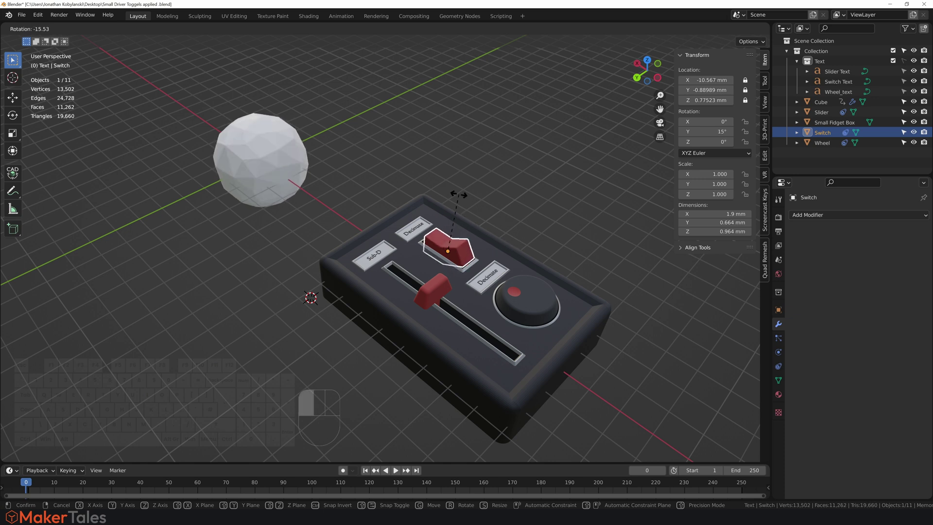
click(459, 194)
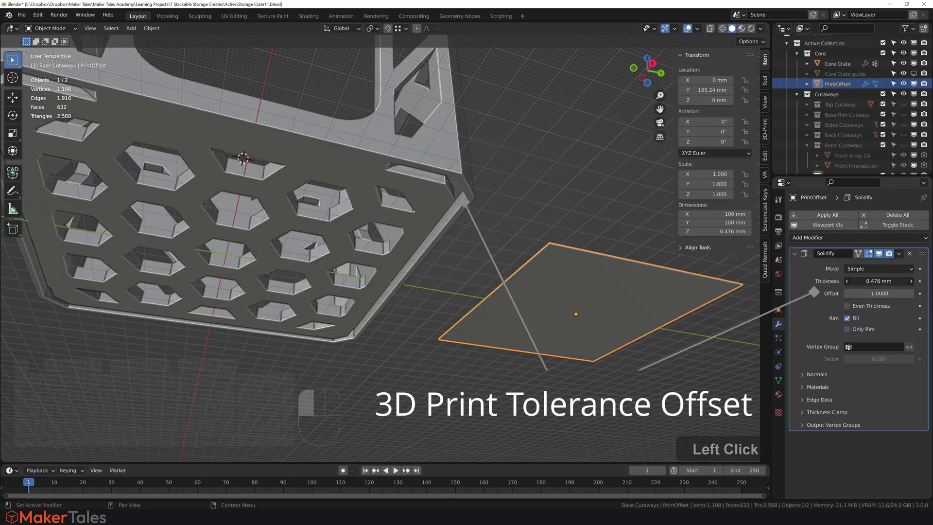
- Set the Solidify thickness to 0.614 mm and stretch the Core Crate's side walls along Y
drag(878, 281, 886, 281)
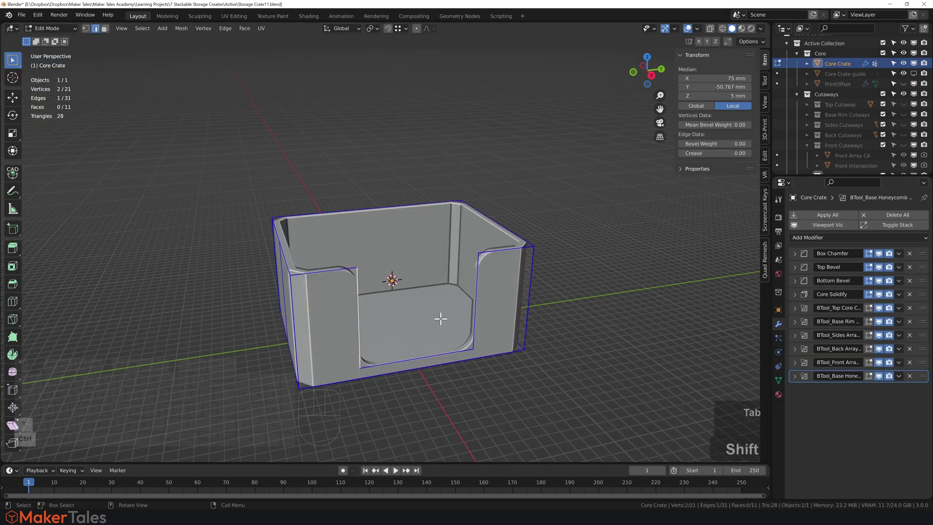
key(ctrl+z)
middle_drag(437, 317, 438, 319)
scroll(392, 235, up, 3)
key(alt+z)
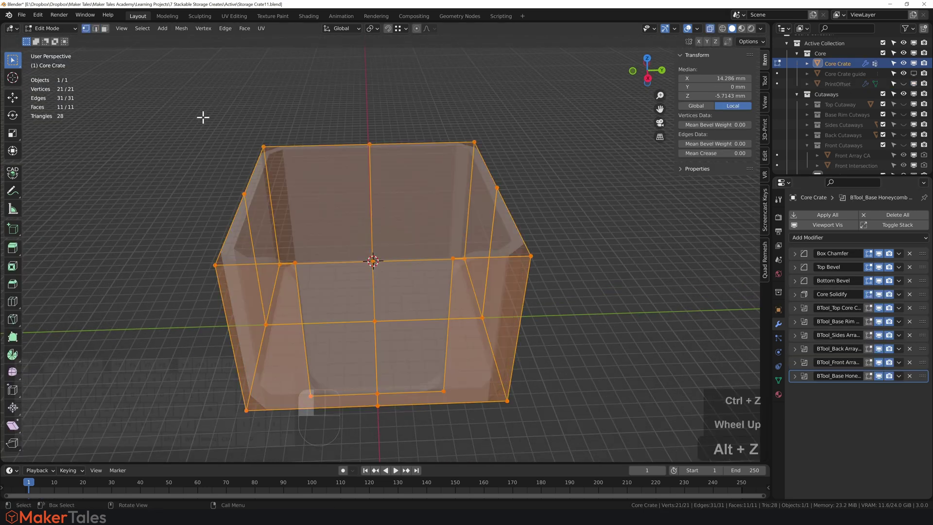
drag(203, 117, 291, 427)
shift+drag(468, 141, 511, 500)
key(alt+z)
key(s)
key(y)
click(495, 338)
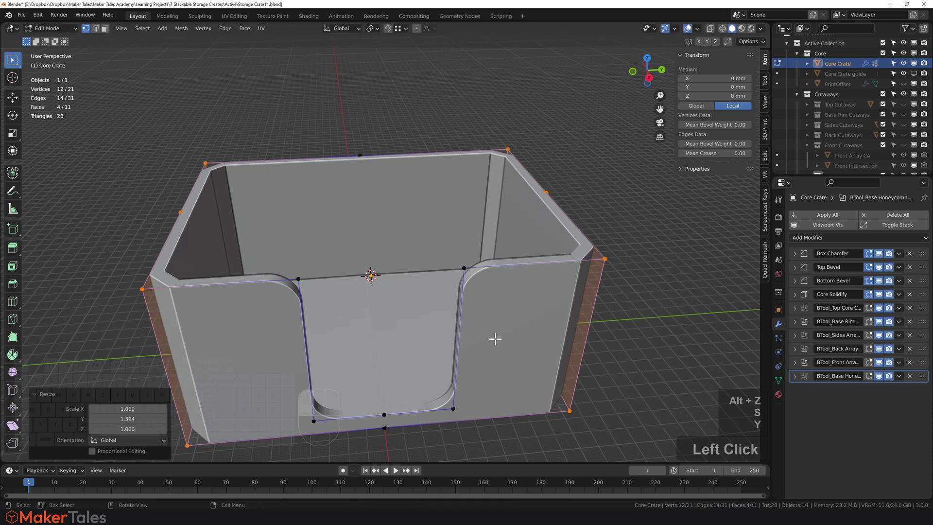
- Move the crate's back faces -34.251 mm along X and expand the Box Chamfer settings
key(Tab)
middle_drag(495, 339, 512, 281)
key(Tab)
key(alt+z)
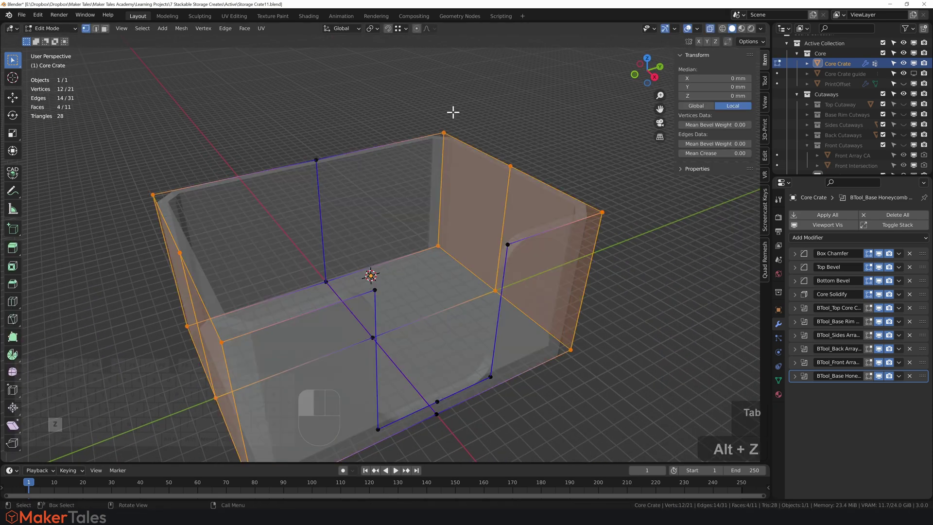
drag(443, 111, 332, 265)
shift+drag(219, 160, 149, 272)
key(alt+z)
key(g)
key(x)
click(305, 286)
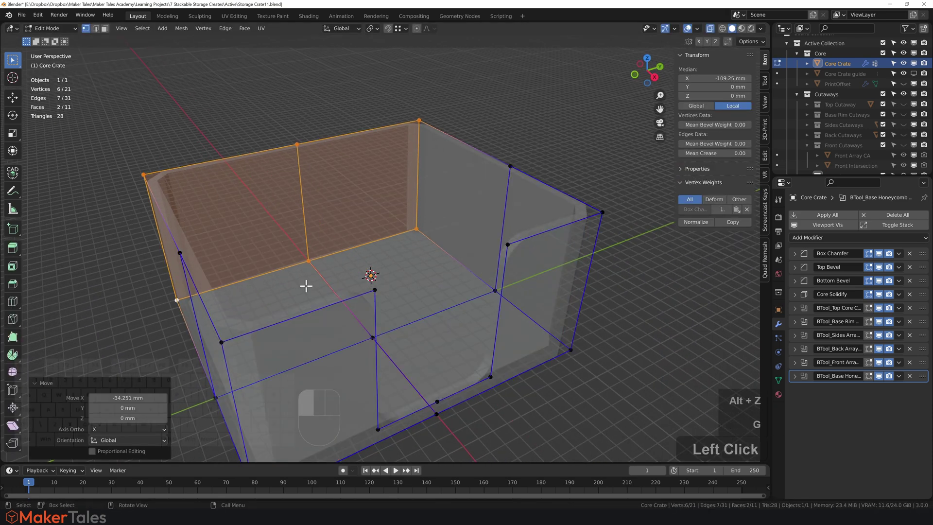
key(Tab)
key(alt+z)
click(795, 253)
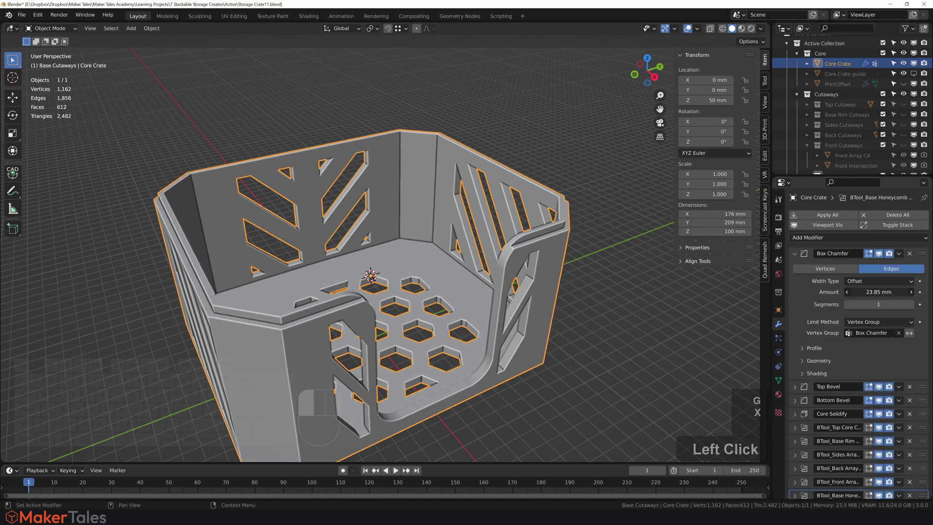